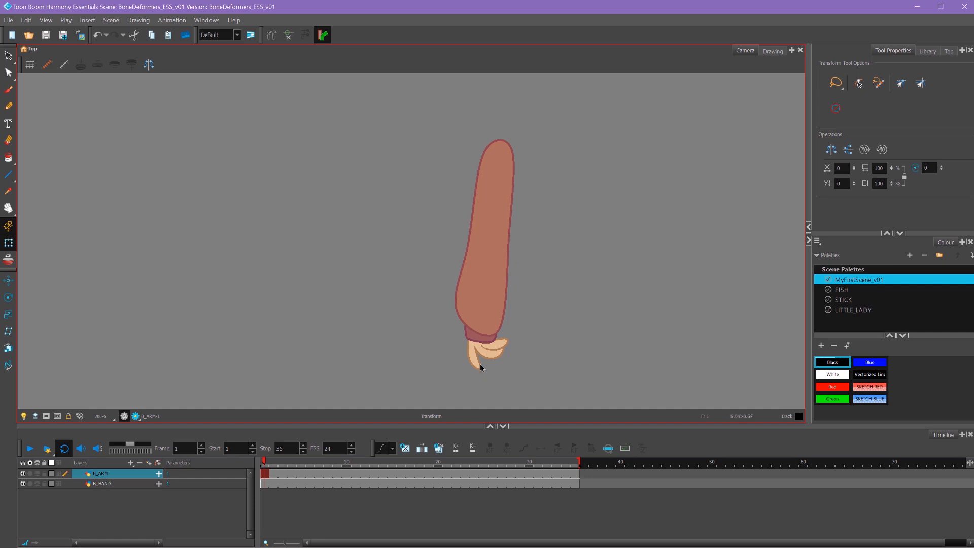
Build a two-bone deformation chain on the arm drawing with the Rigging tool, running from shoulder through elbow to wrist
click(475, 359)
click(495, 257)
click(589, 164)
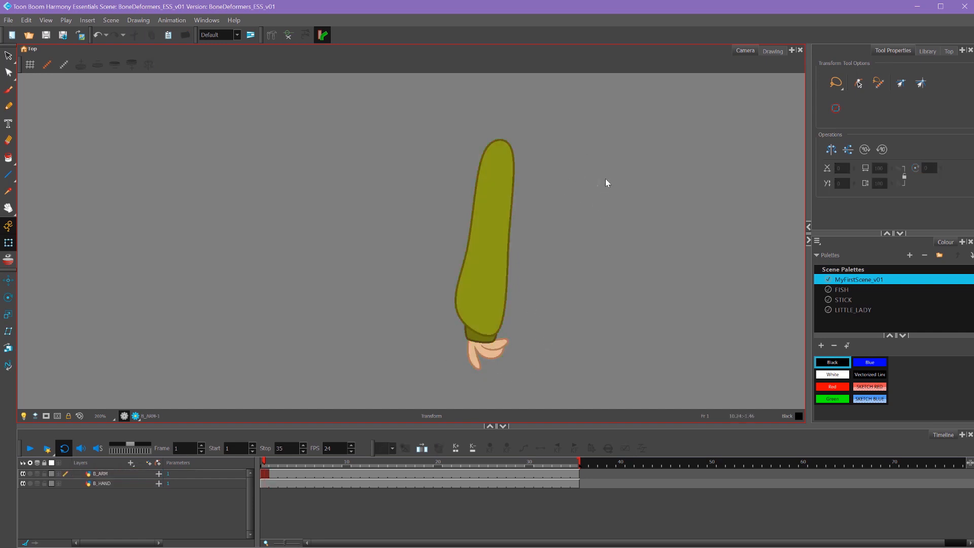
click(499, 159)
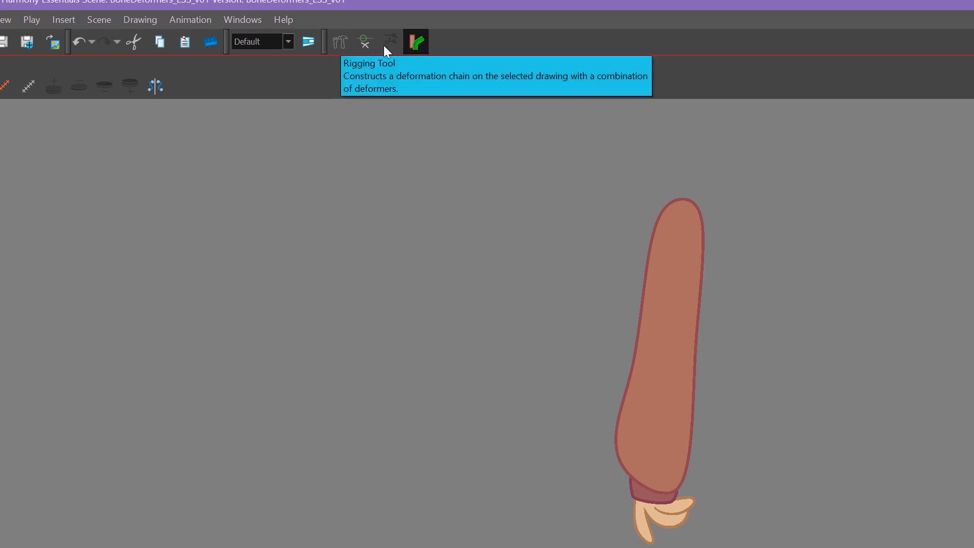
right_click(531, 42)
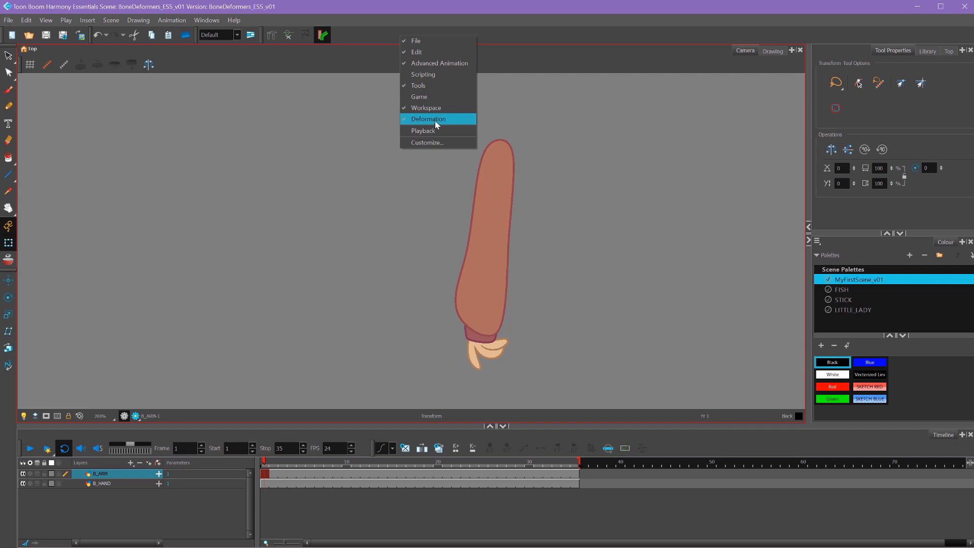
click(272, 37)
click(273, 38)
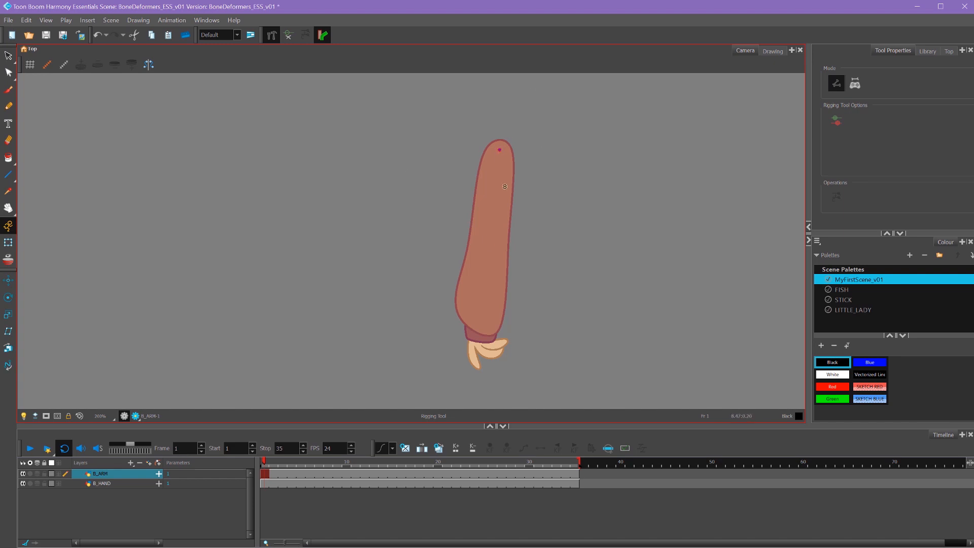
click(488, 243)
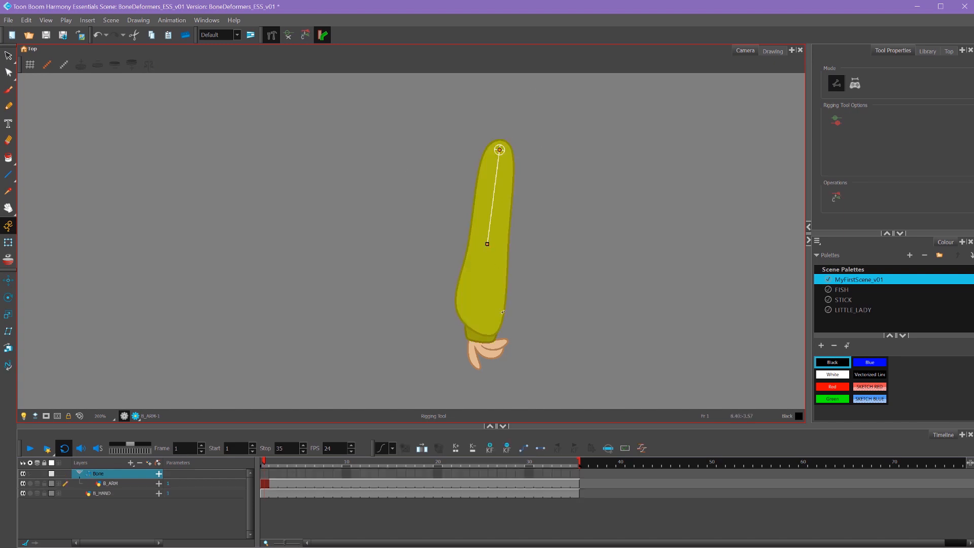
click(478, 334)
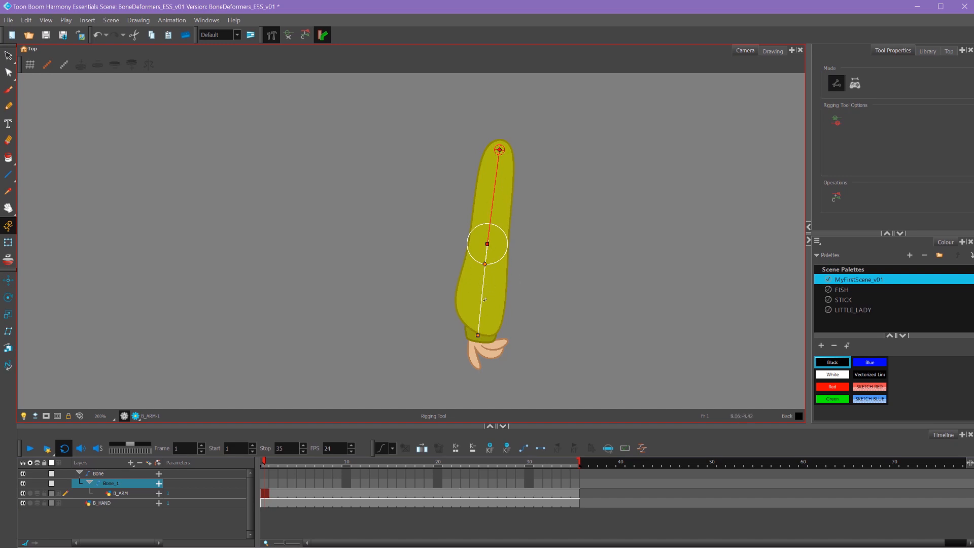
Try extending the bone chain past the wrist into the empty area and undo the extra bones
click(598, 339)
click(639, 201)
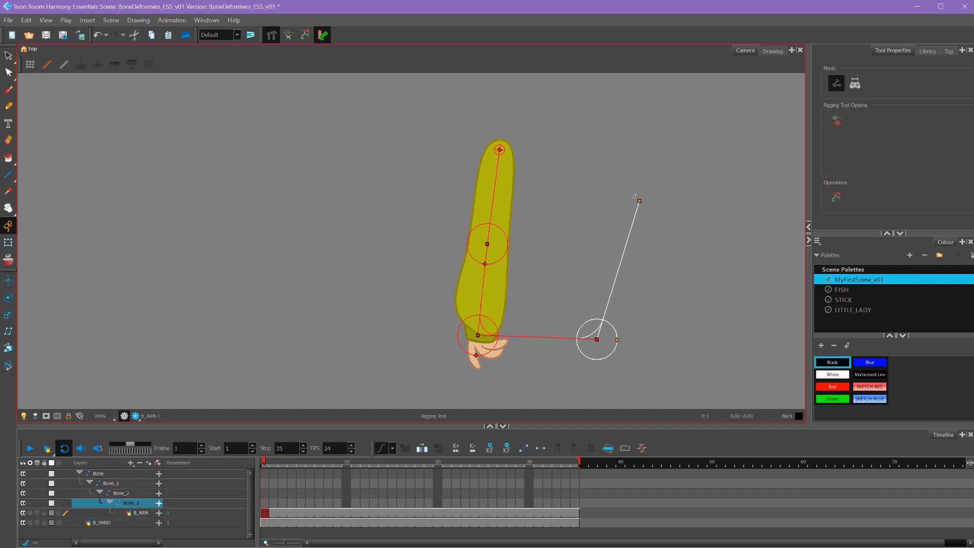
click(565, 121)
key(ctrl+z)
key(ctrl+z)
key(ctrl+z)
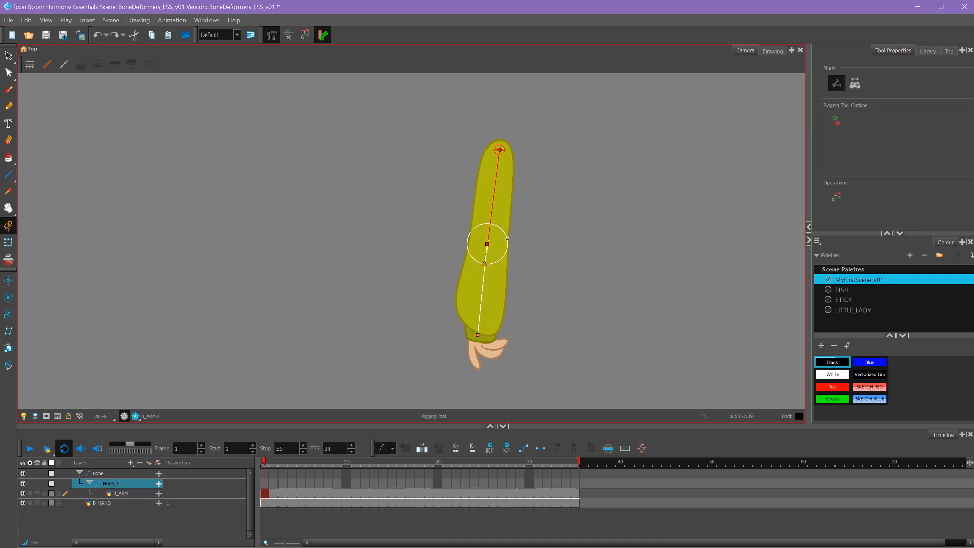
Test the bones with the Transform tool by rotating the upper arm and bending the elbow, and undo the pose
click(8, 242)
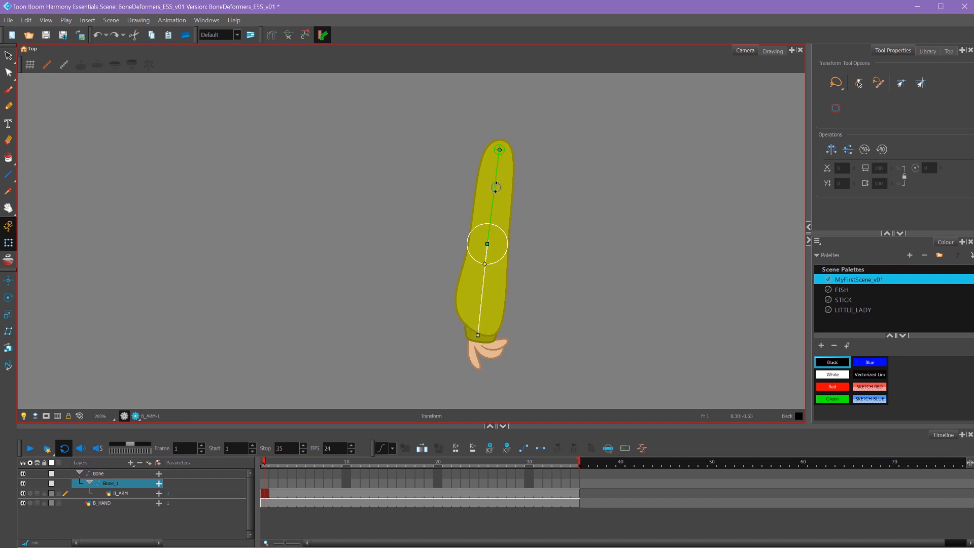
drag(495, 187, 381, 213)
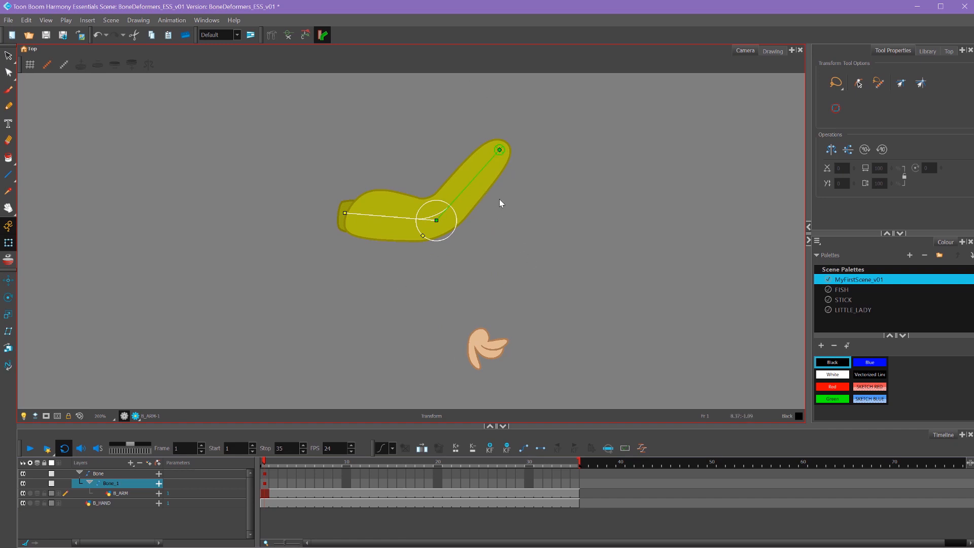
key(ctrl+z)
key(ctrl+z)
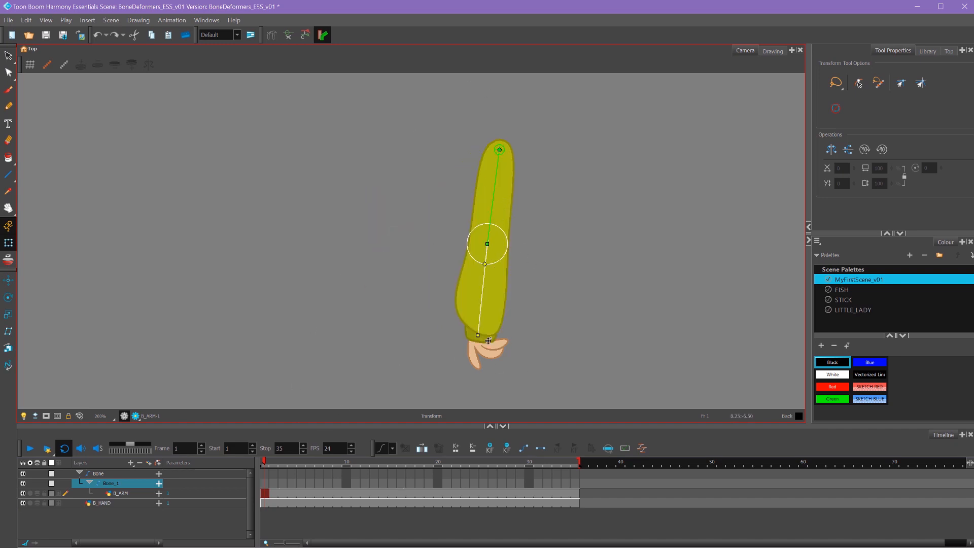
Insert a Kinematic Output on the B_ARM layer
click(495, 354)
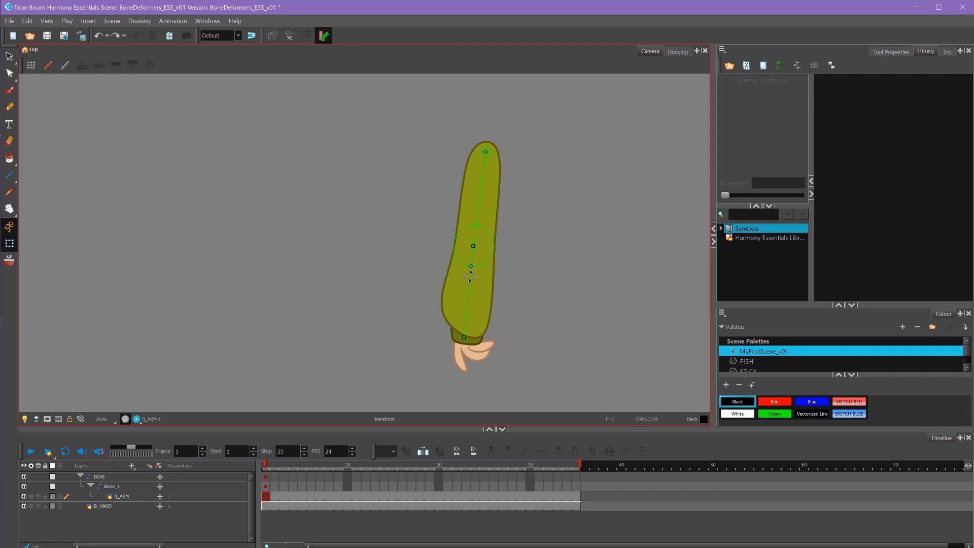
right_click(122, 500)
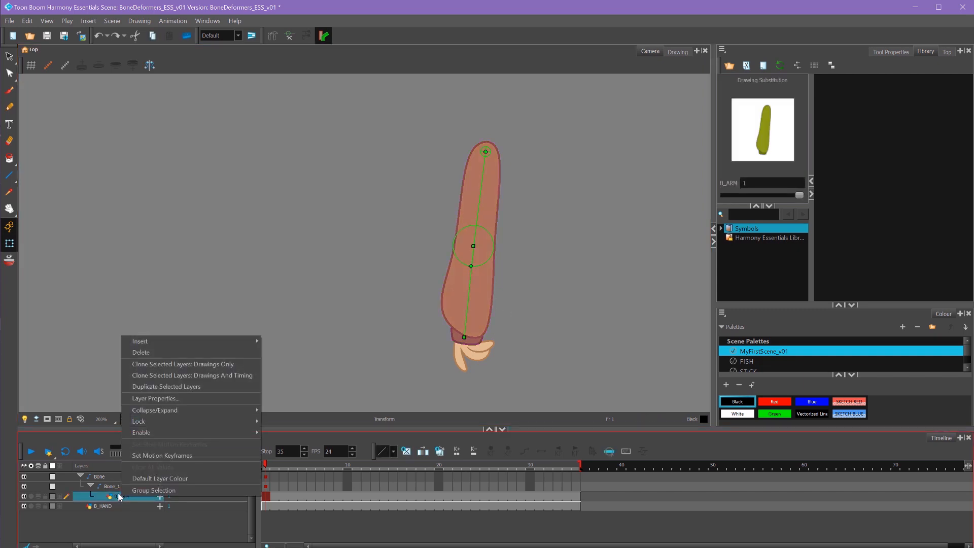
mouse_move(244, 341)
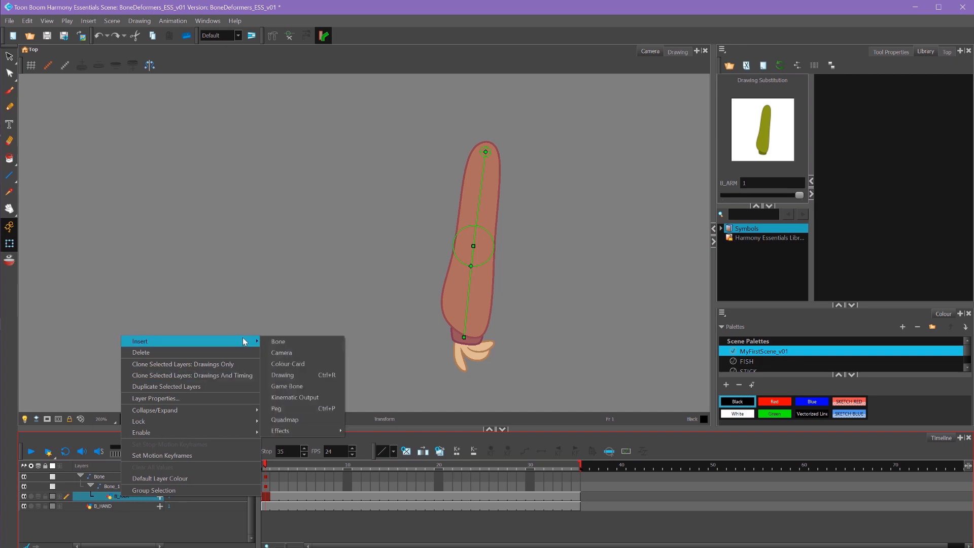
click(307, 398)
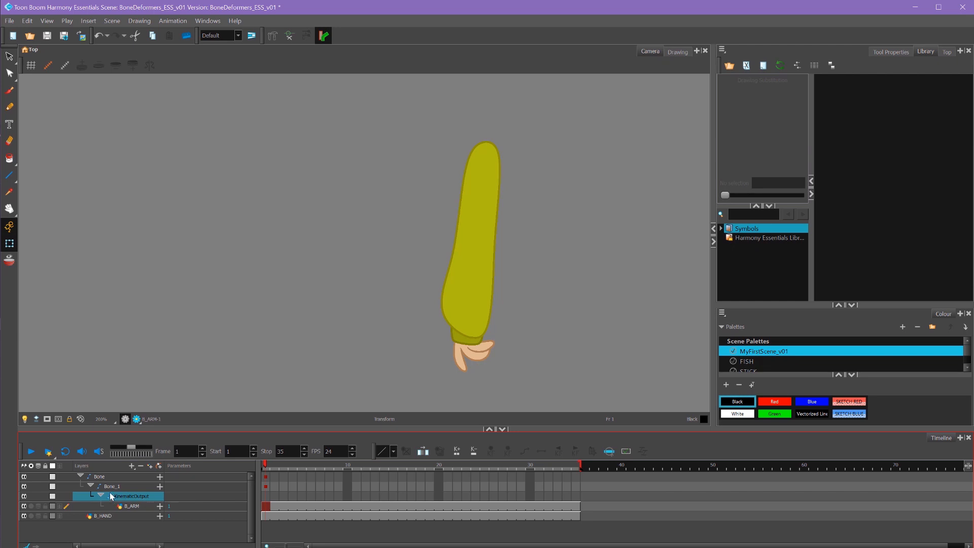
Parent B_HAND to the KinematicOutput layer and place B_ARM above it, directly under Bone_1
click(132, 507)
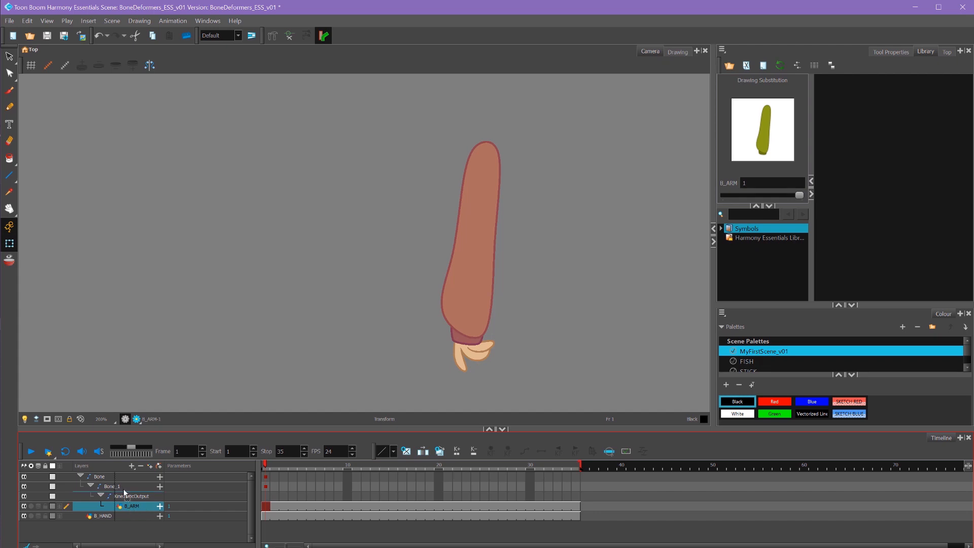
click(103, 517)
drag(99, 516, 142, 505)
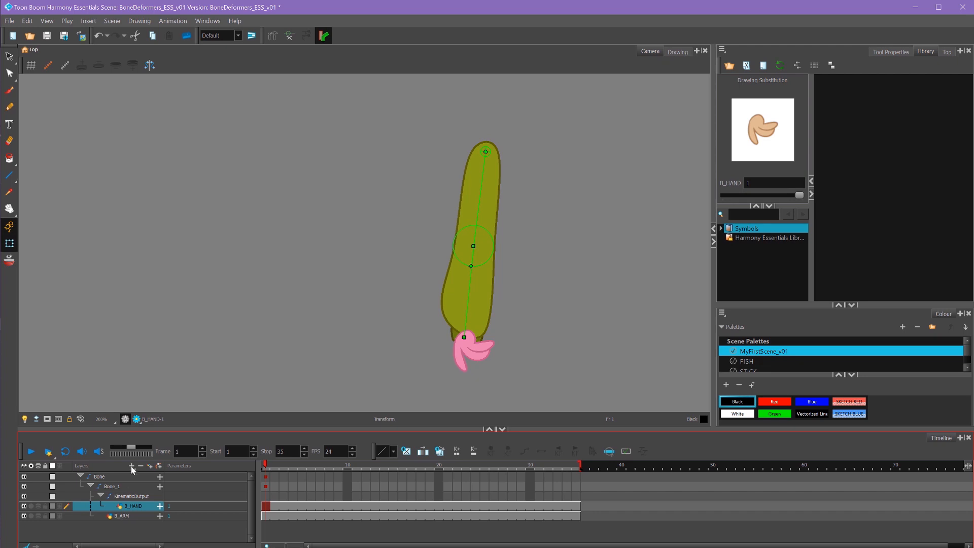
click(122, 516)
drag(124, 495, 130, 494)
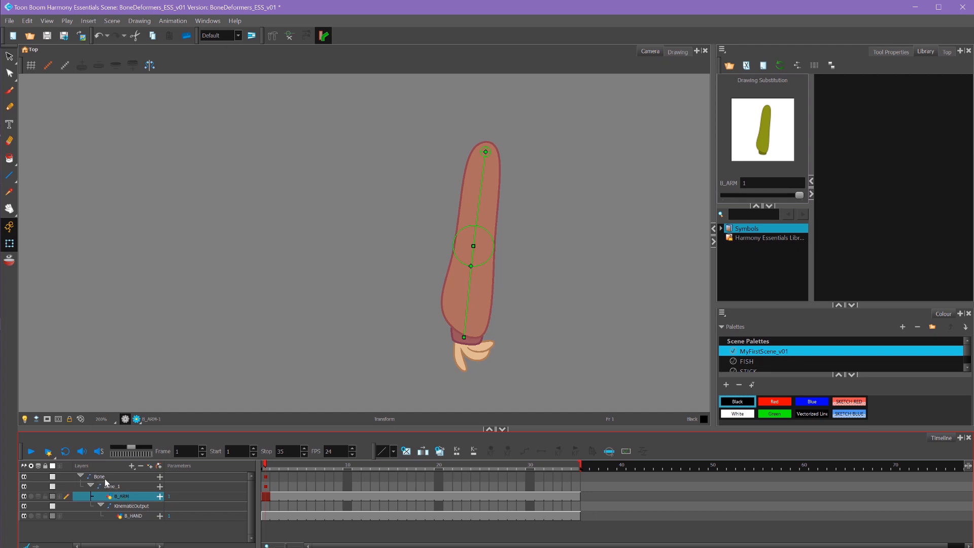
Test the hand's attachment by bending the forearm and rotating the upper arm, and undo the pose
click(135, 516)
click(131, 507)
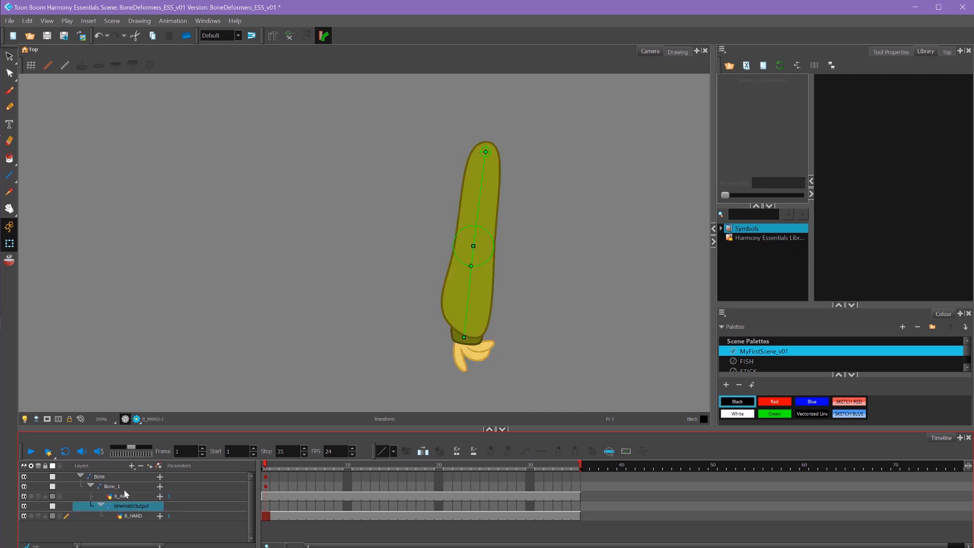
click(128, 515)
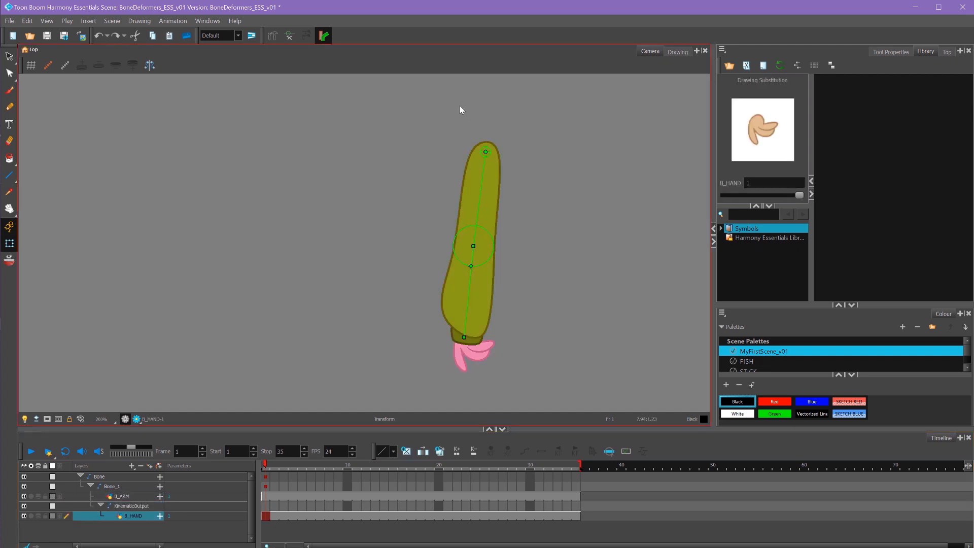
drag(468, 293, 431, 272)
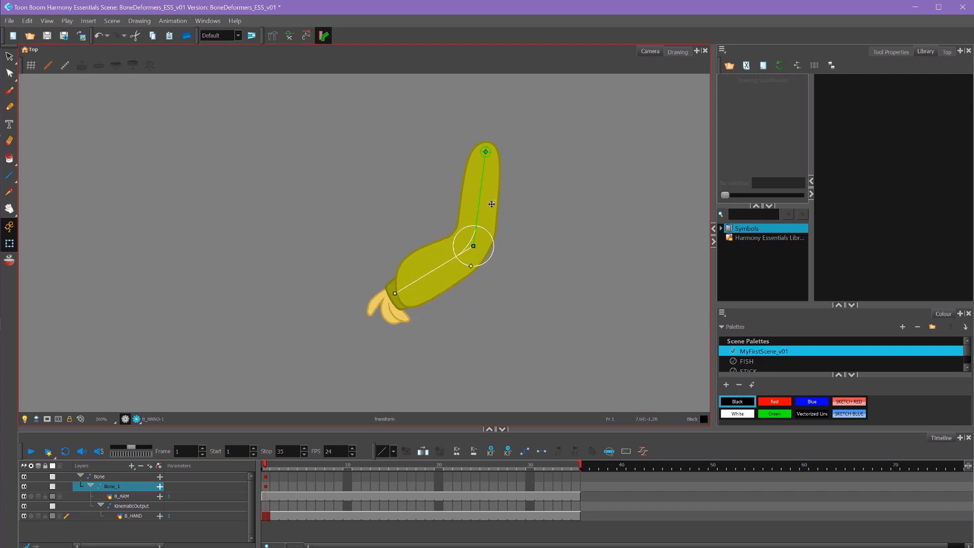
drag(481, 205, 447, 187)
key(ctrl+z)
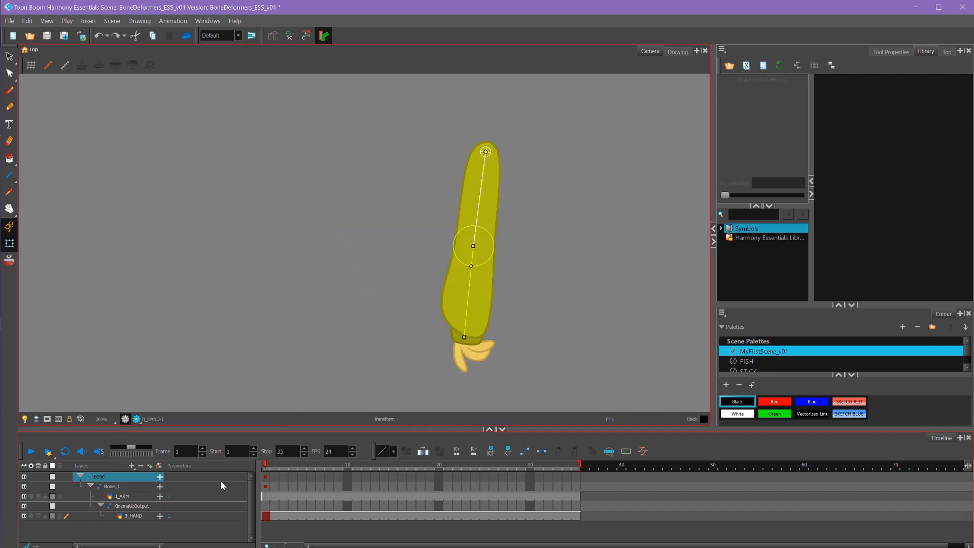
Add a parent peg to the B_HAND layer
click(129, 517)
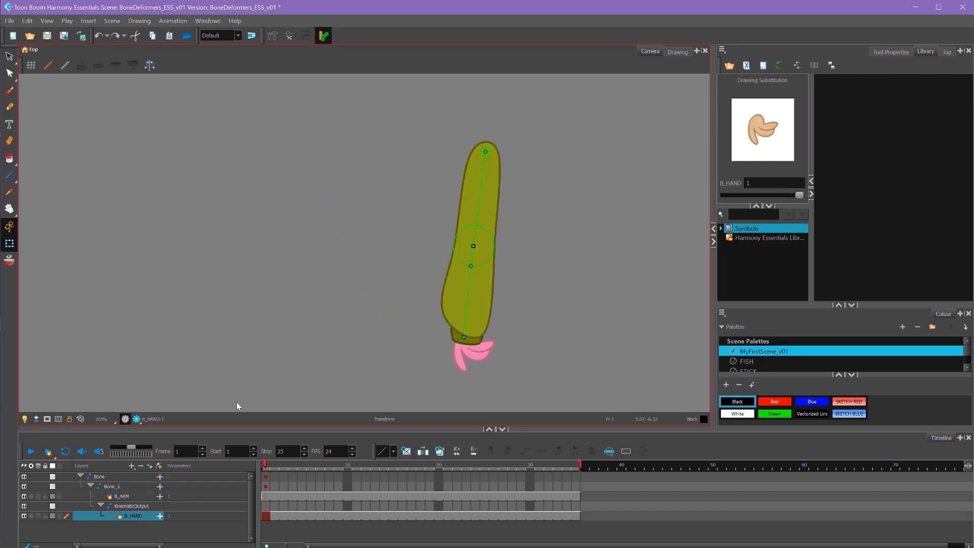
click(158, 466)
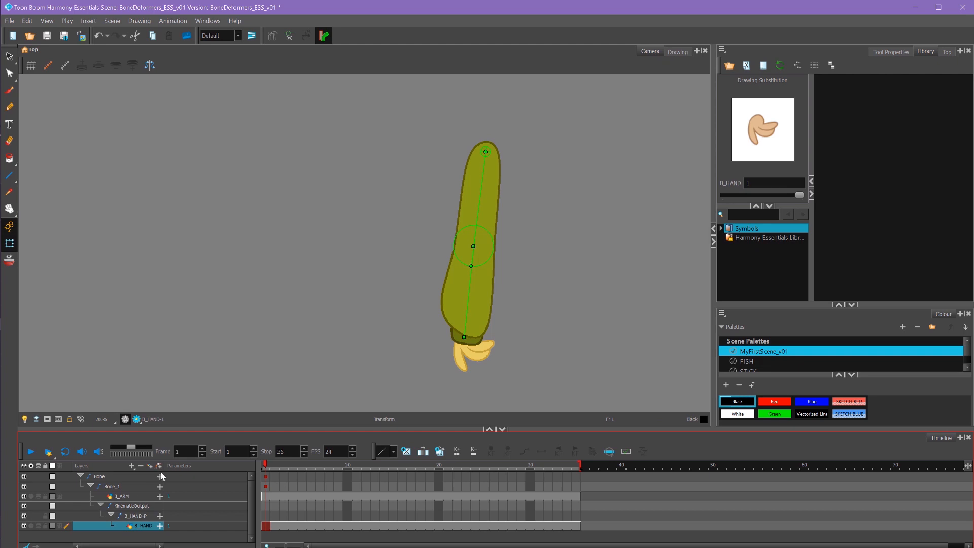
key(b)
click(9, 299)
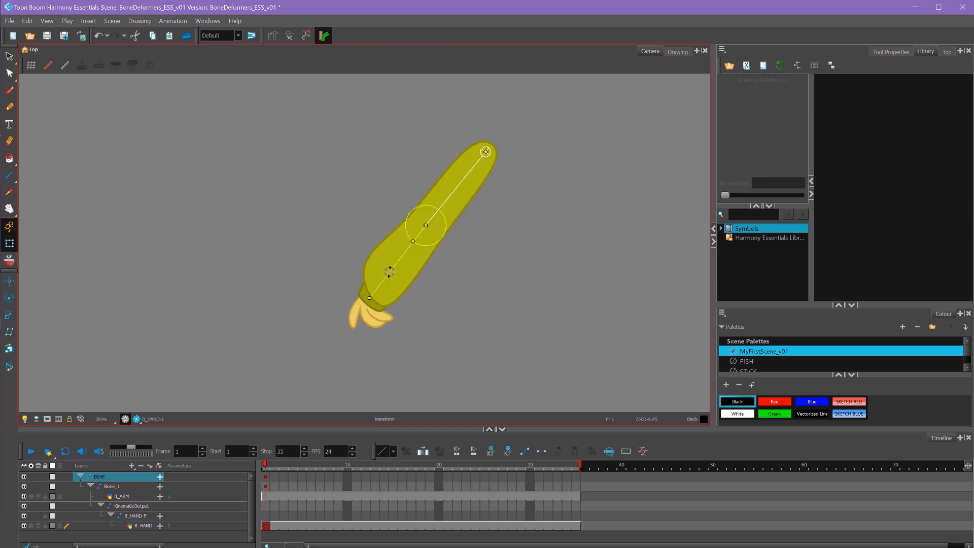
Test the rig by rotating the arm bones and shifting the whole chain from the shoulder, and undo the shift
drag(389, 272, 348, 294)
click(326, 258)
drag(461, 197, 466, 217)
drag(404, 260, 429, 290)
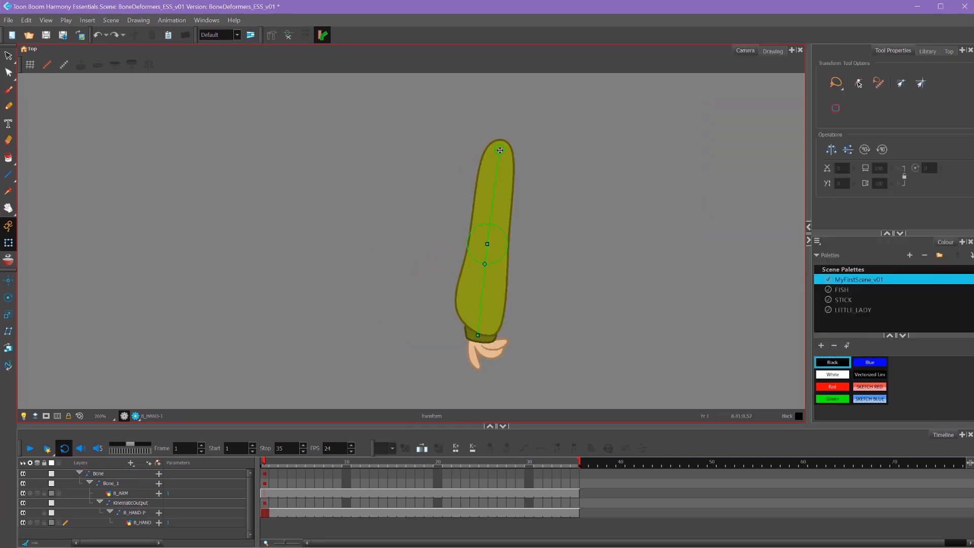
drag(500, 150, 348, 147)
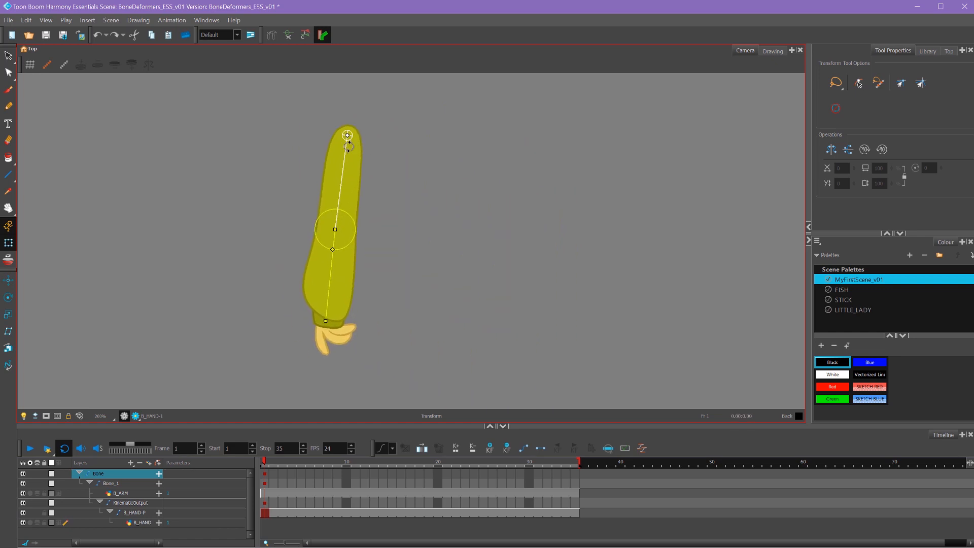
key(ctrl+z)
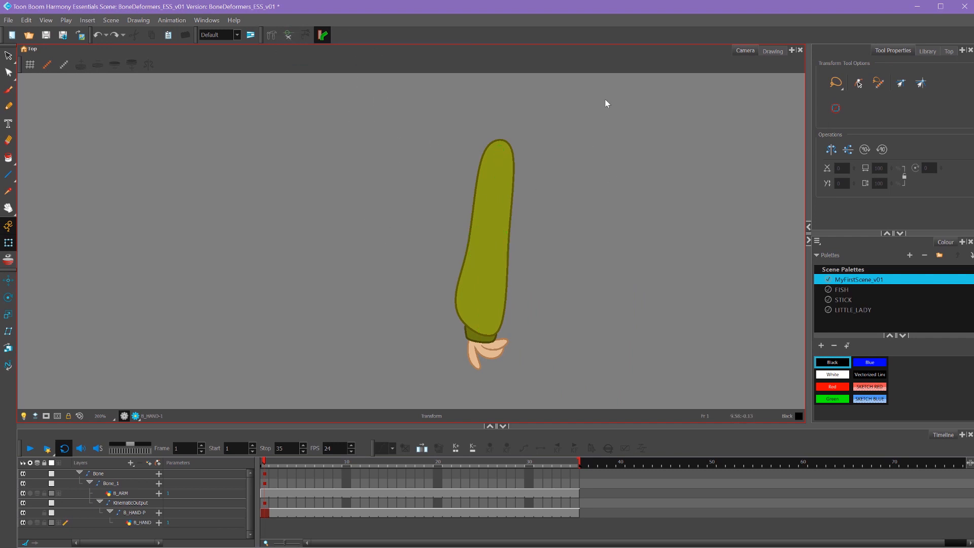
Select the arm and hand together, show their bone deformer controls, and clear the selection
mouse_move(605, 100)
mouse_down()
mouse_move(559, 143)
mouse_move(604, 394)
mouse_move(657, 140)
mouse_move(536, 106)
mouse_up()
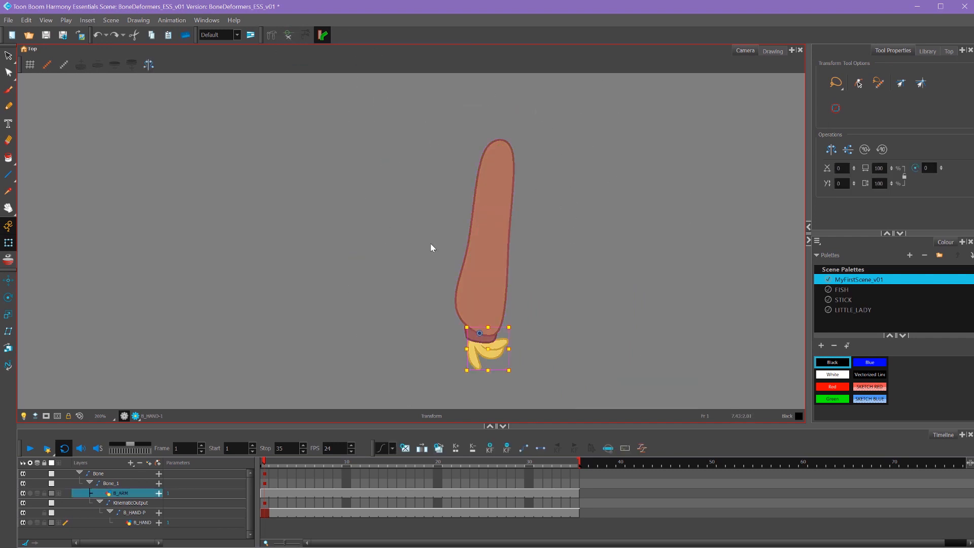
click(288, 36)
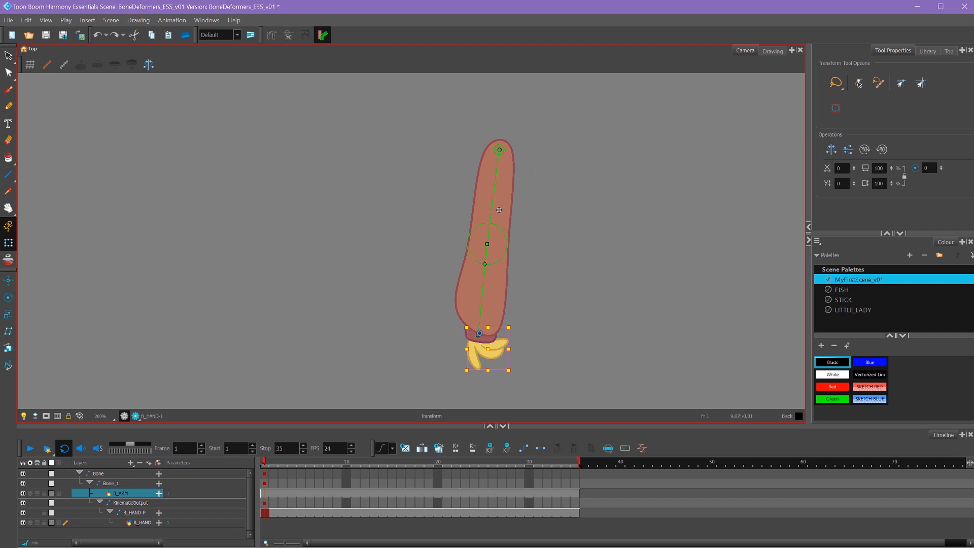
click(594, 196)
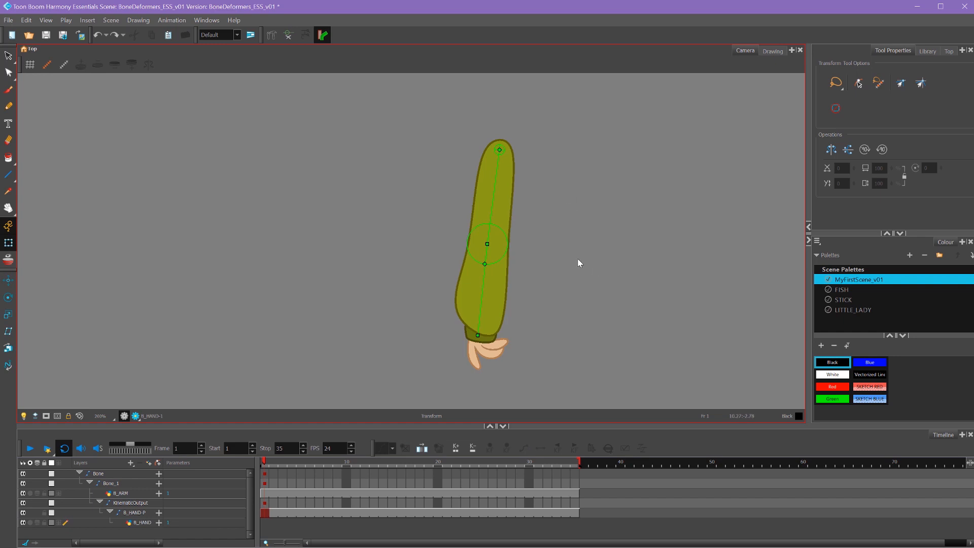
Pose the arm by rotating the upper arm bone outward and bending the forearm up at the elbow
drag(492, 200, 462, 195)
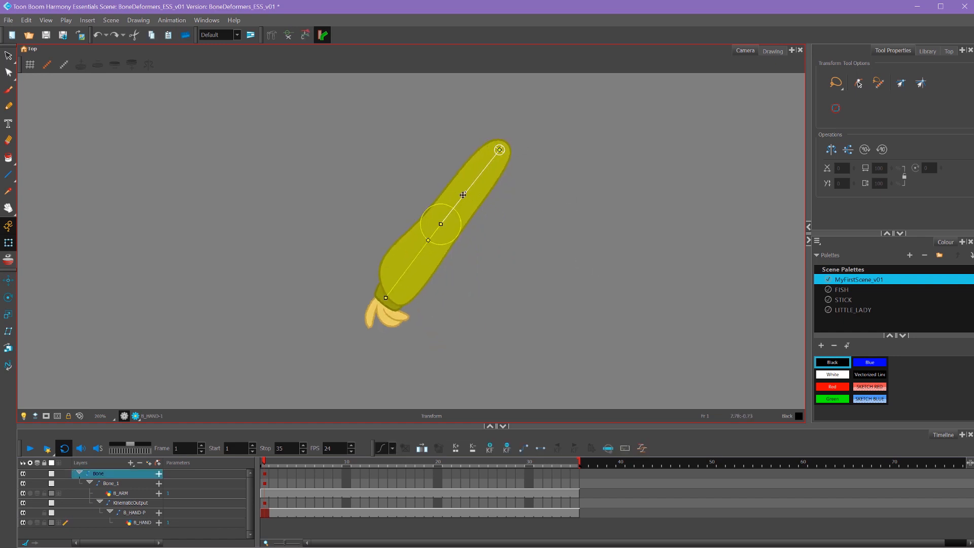
drag(415, 255, 400, 210)
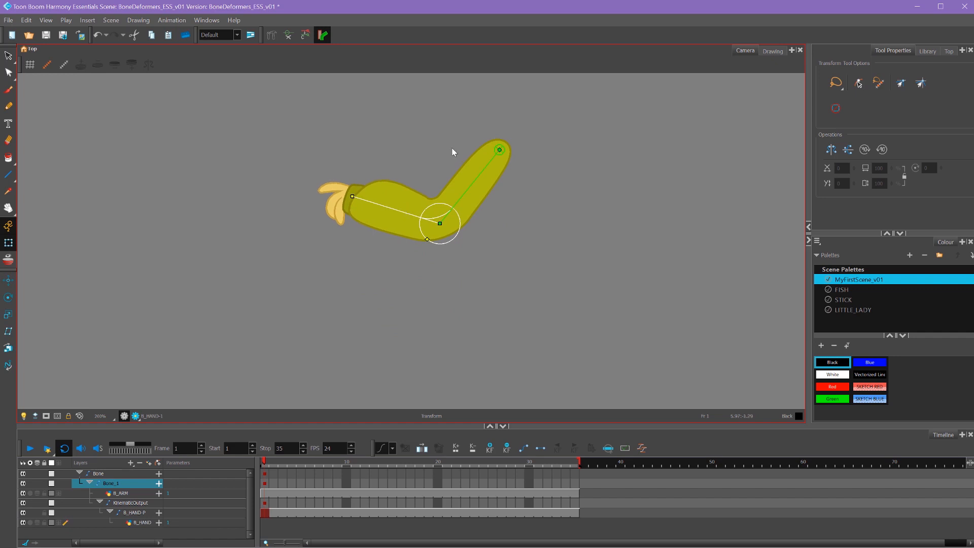
click(556, 230)
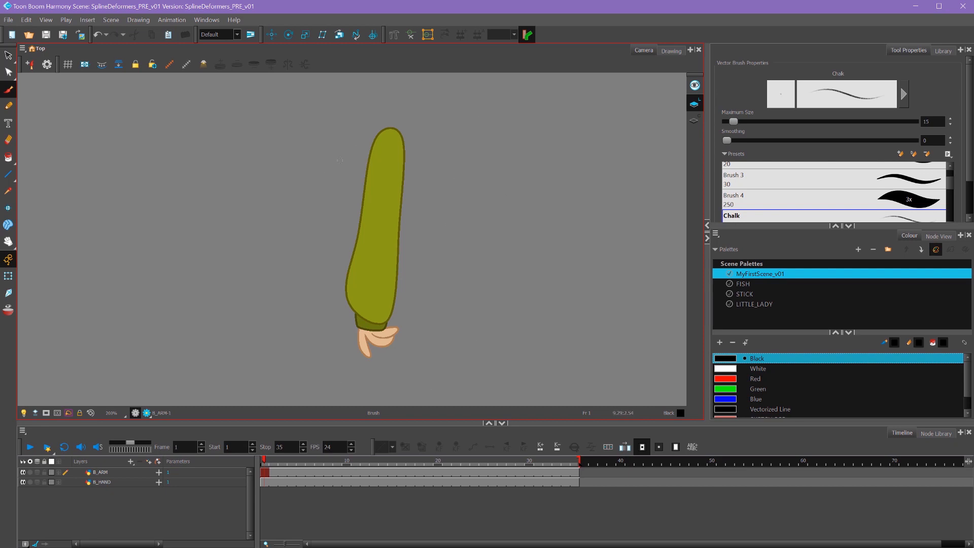
Draw a curve deformer on the B_ARM layer, running straight from the shoulder down to the wrist
key(shift+t)
click(381, 190)
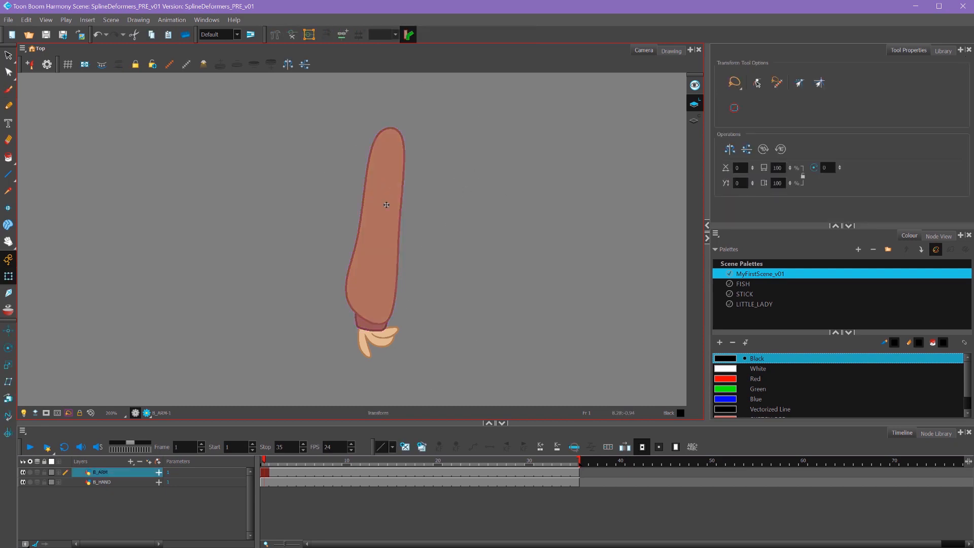
click(276, 37)
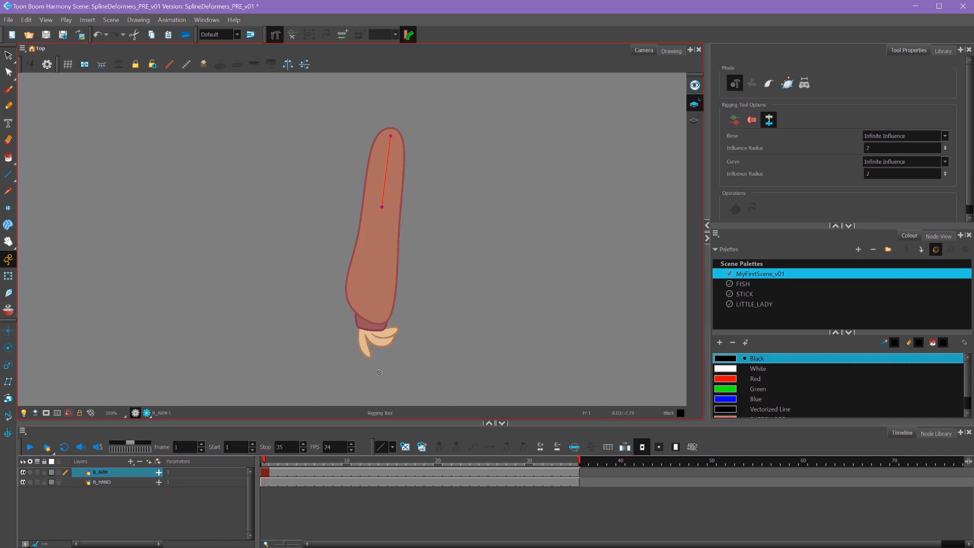
drag(369, 321, 378, 250)
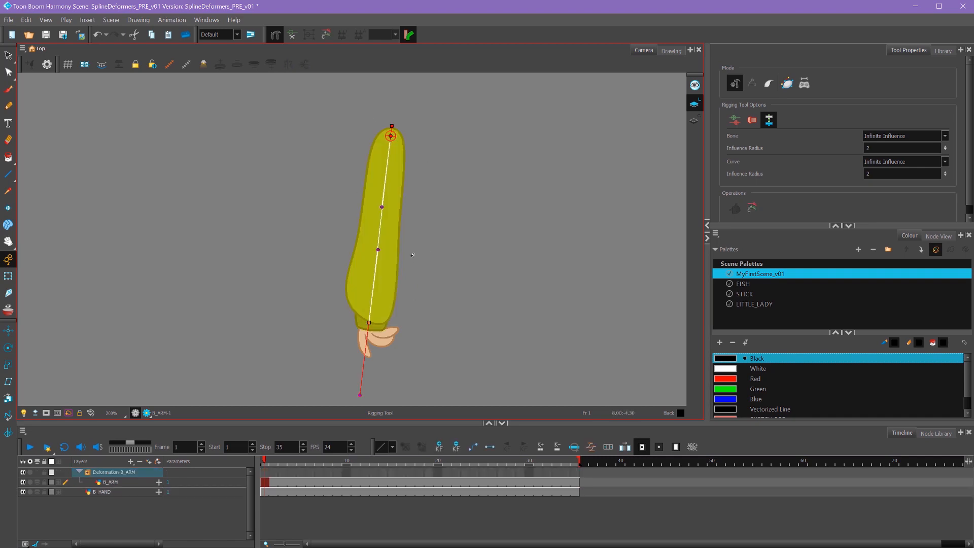
Test the curve deformer by bending the arm in both directions from its wrist point, and restore the straight pose
click(9, 278)
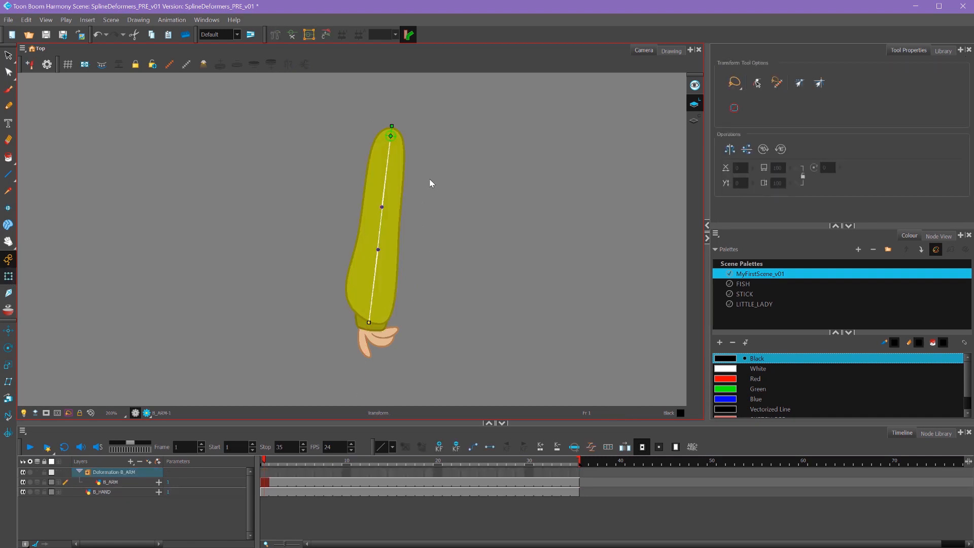
drag(369, 322, 531, 253)
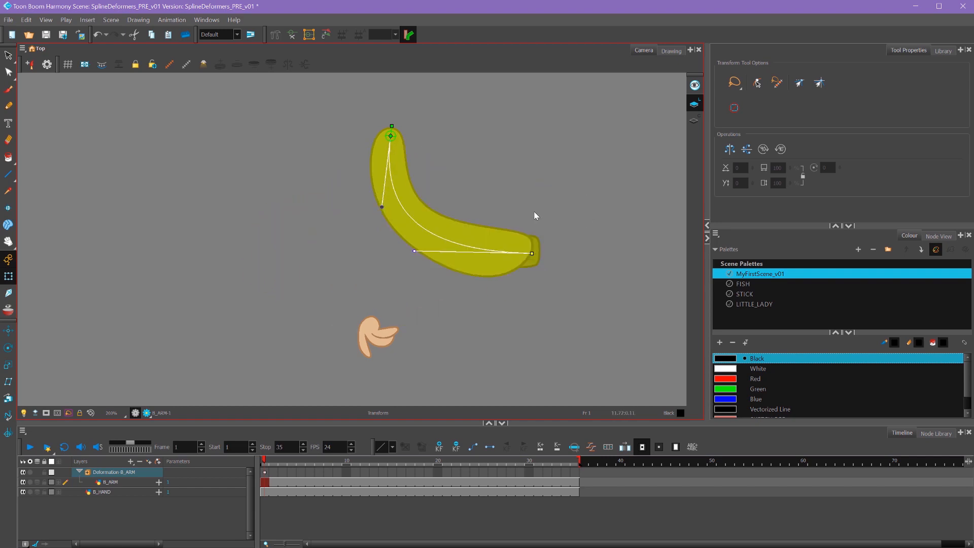
key(ctrl+z)
key(ctrl+z)
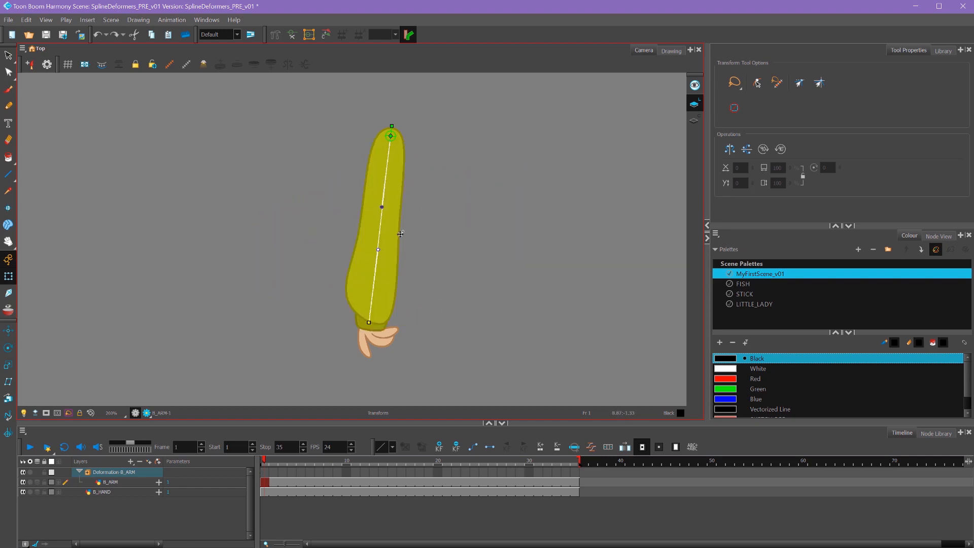
drag(369, 321, 283, 263)
drag(507, 223, 370, 329)
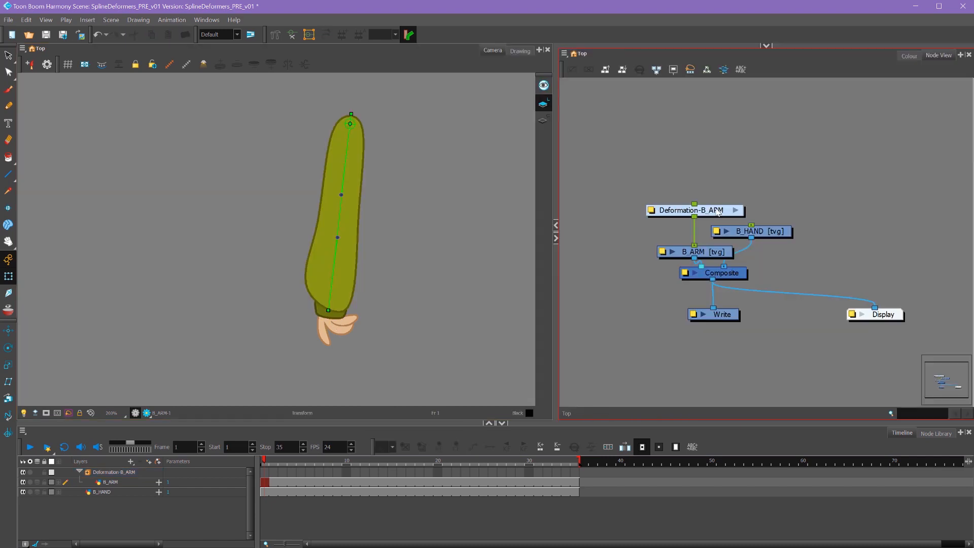
Move the Deformation-B_ARM and B_ARM nodes up away from the hand node, and open the deformation group
drag(699, 209, 661, 147)
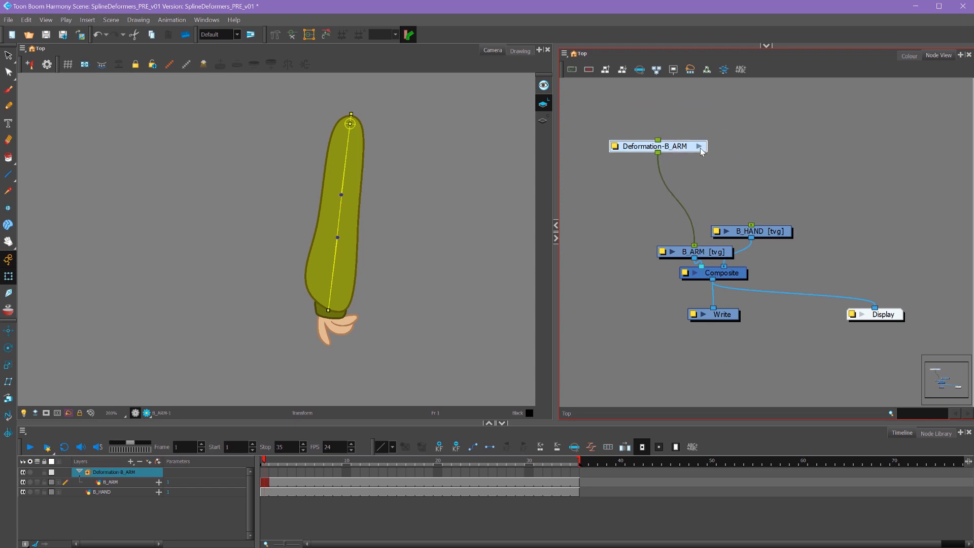
drag(708, 254, 677, 185)
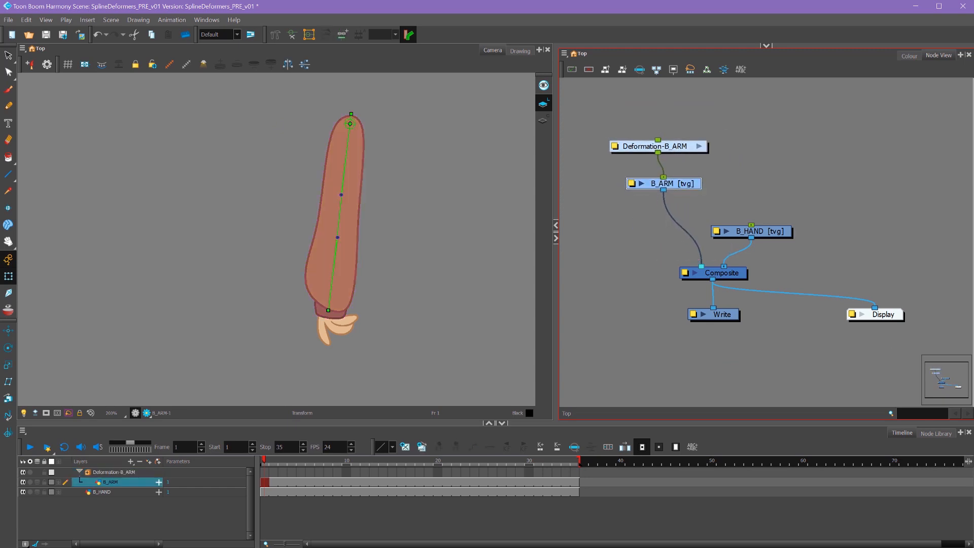
click(700, 147)
Examine the Offset and Curve nodes chained between the input and output ports of the Deformation-B_ARM group
click(768, 138)
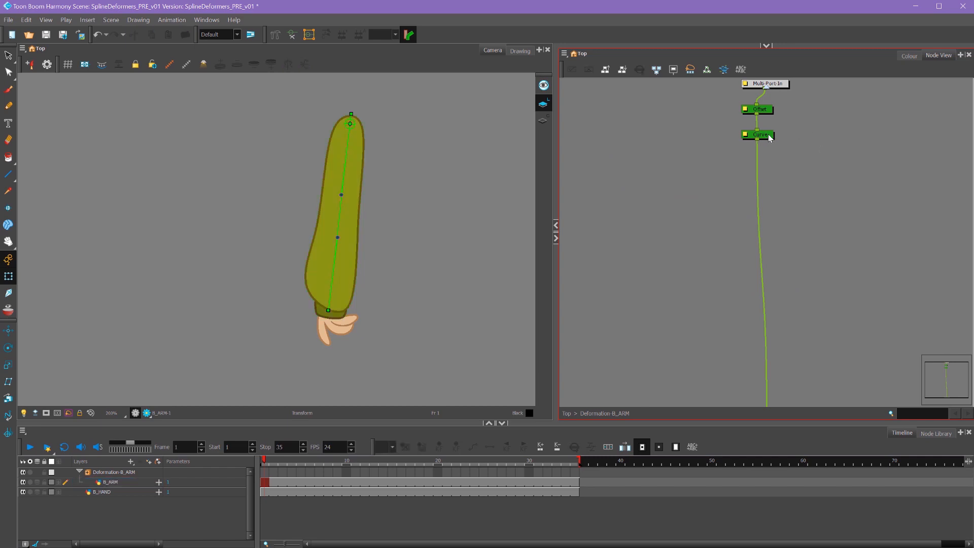
click(770, 136)
scroll(788, 132, down, 2)
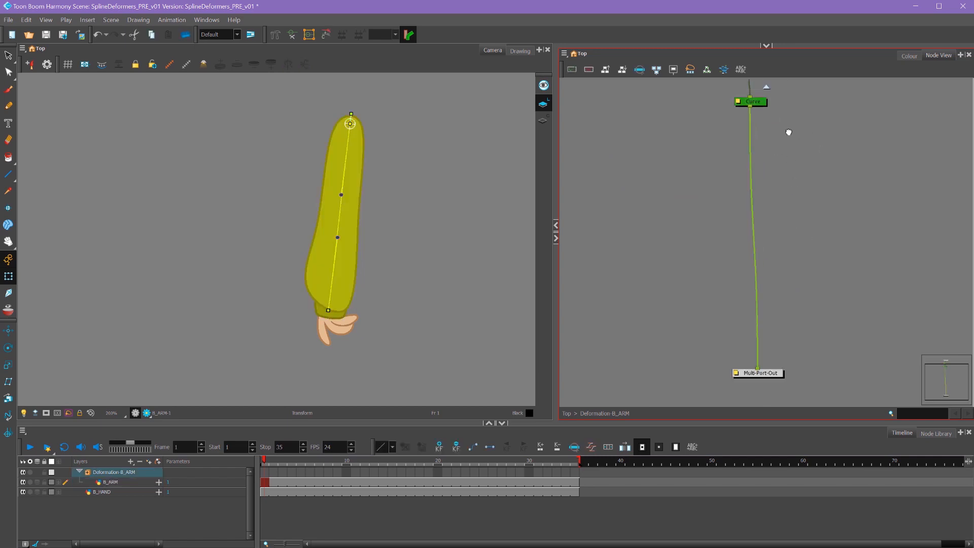
drag(788, 132, 781, 187)
click(772, 139)
scroll(769, 113, down, 1)
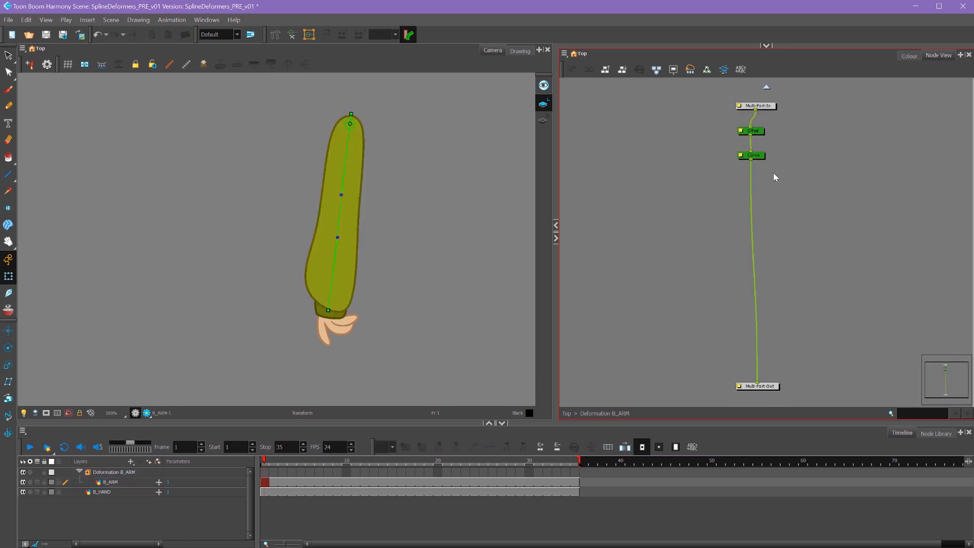
click(762, 132)
click(774, 156)
Open the Node Library as a floating window and place it clear of the deformation nodes
click(207, 19)
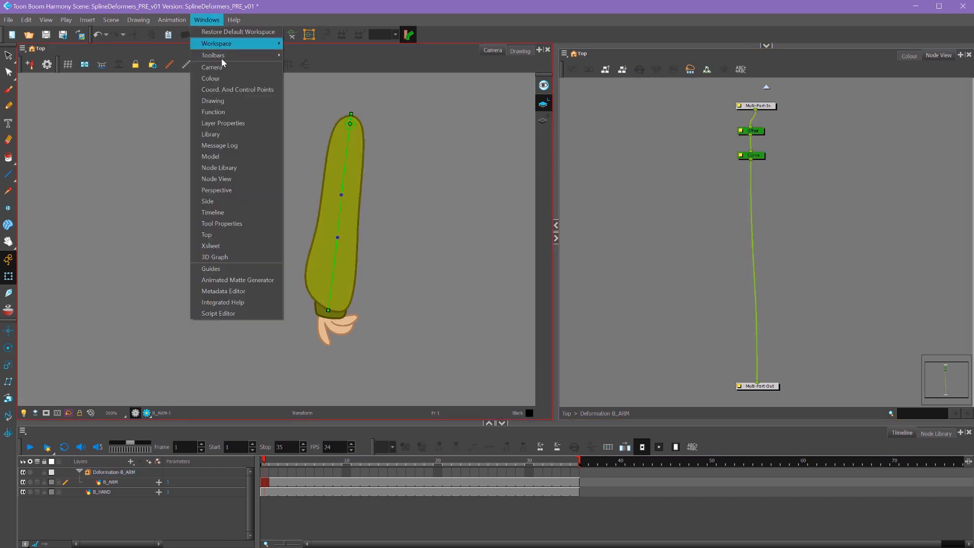
click(216, 169)
drag(335, 11, 562, 249)
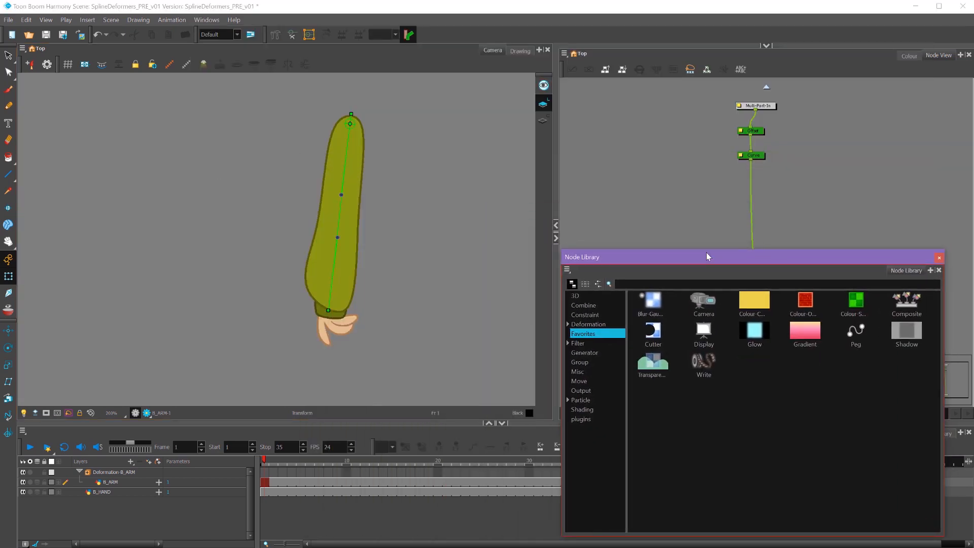
drag(707, 252, 593, 245)
click(503, 313)
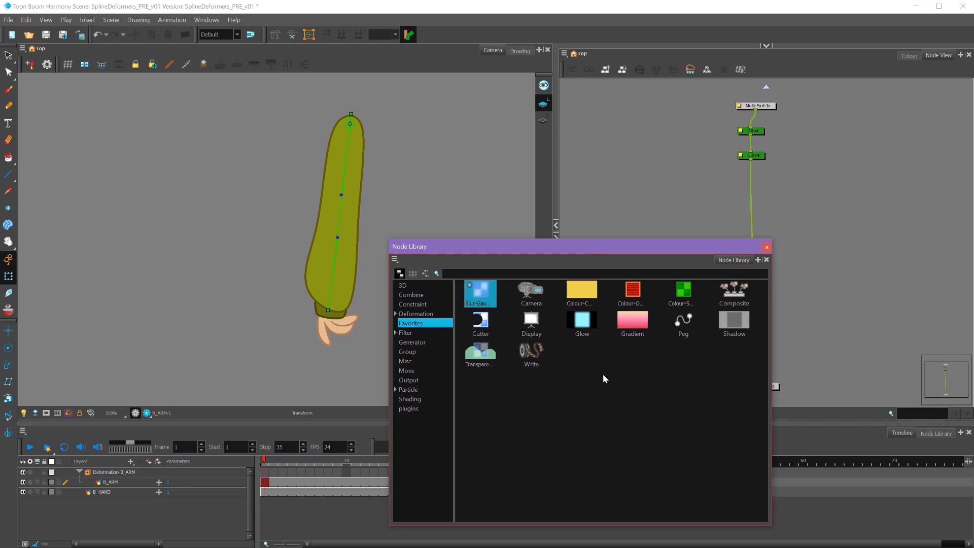
Search the node library for "kine" and add a Kinematic Output node beside the Curve chain in the deformation group
click(485, 273)
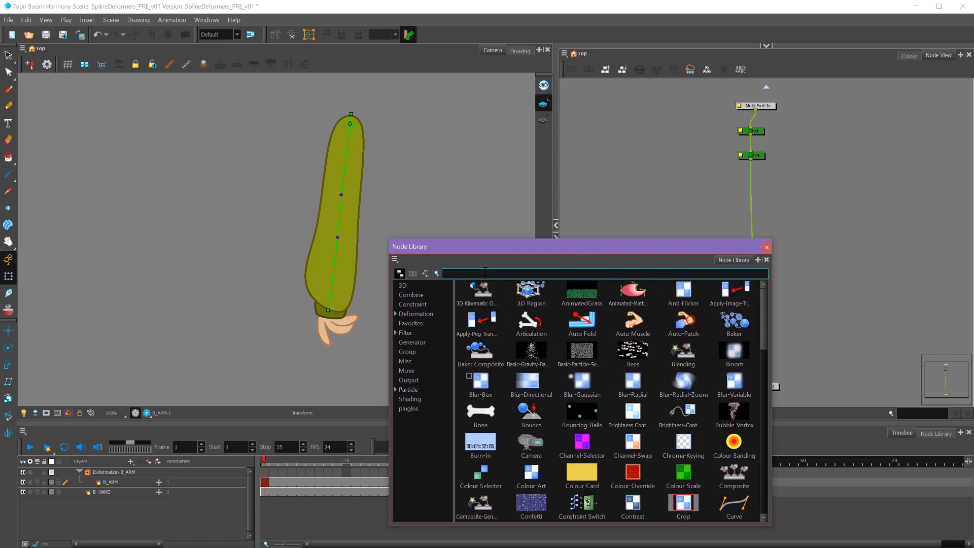
text(kin)
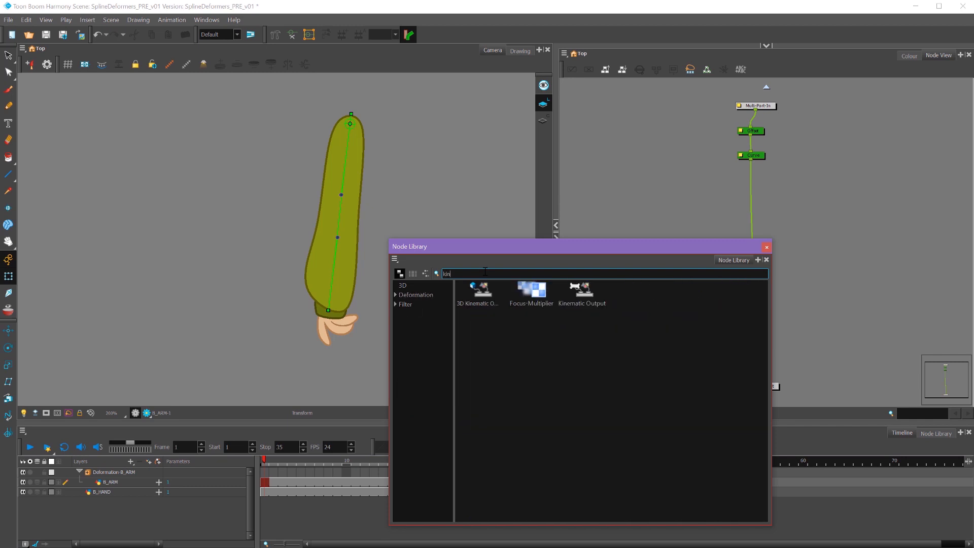
text(e)
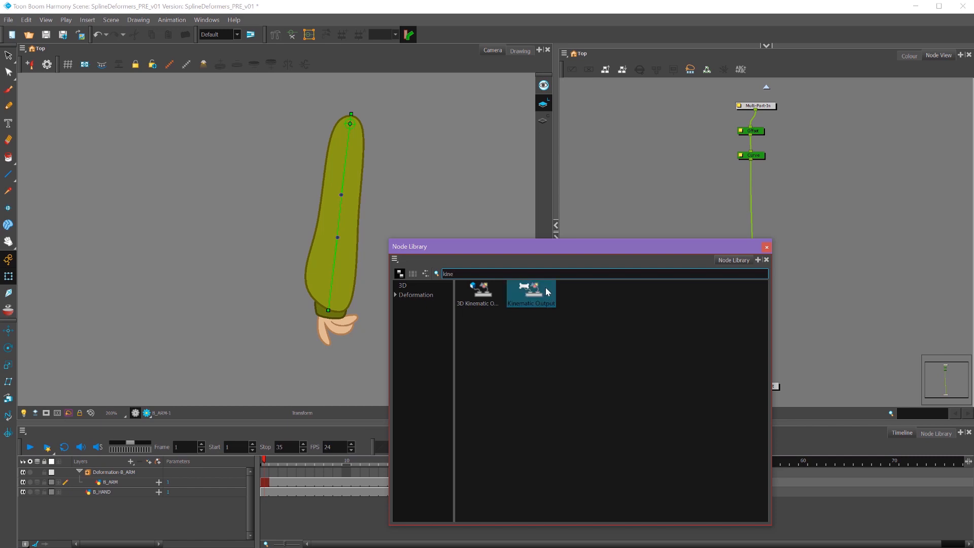
click(534, 296)
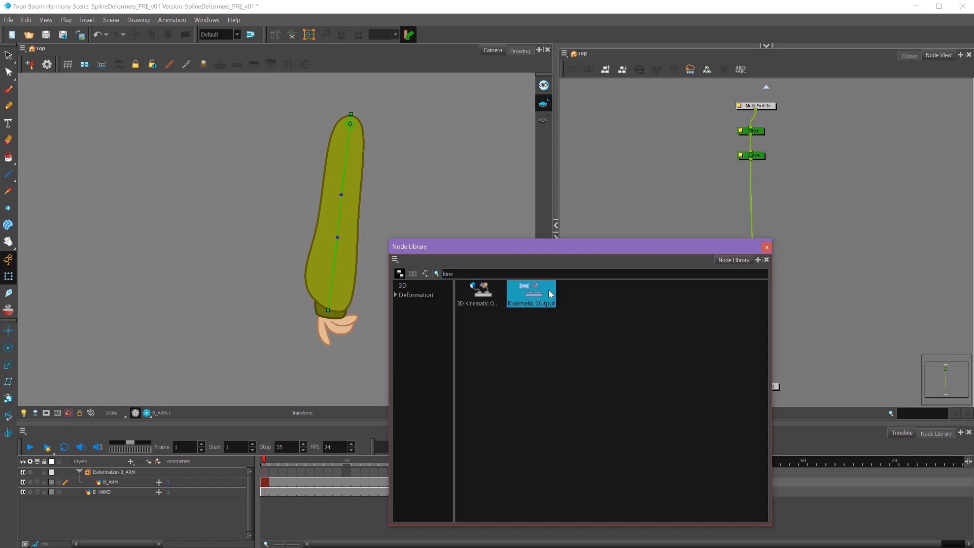
drag(530, 295, 750, 208)
drag(832, 196, 710, 226)
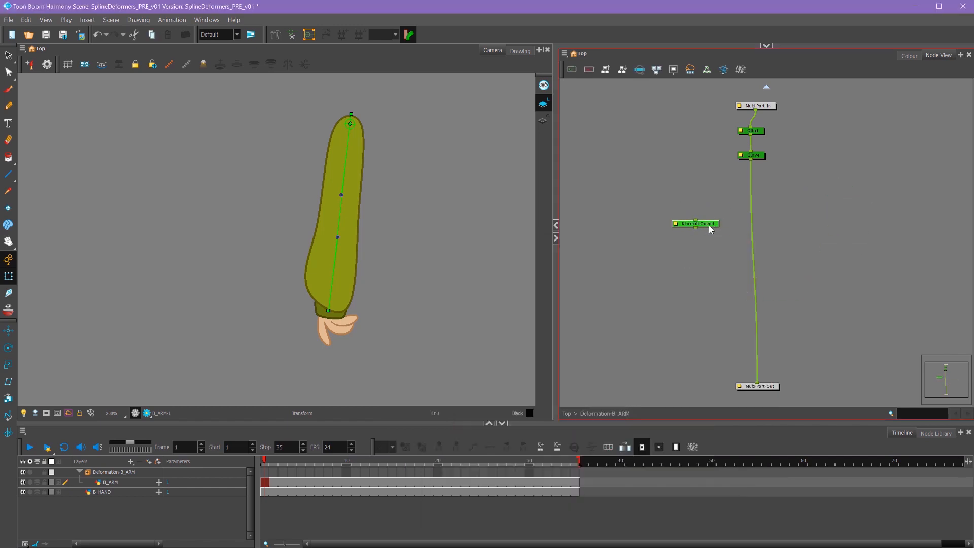
Connect the Curve node's output to the KinematicOutput node's input
scroll(755, 175, up, 3)
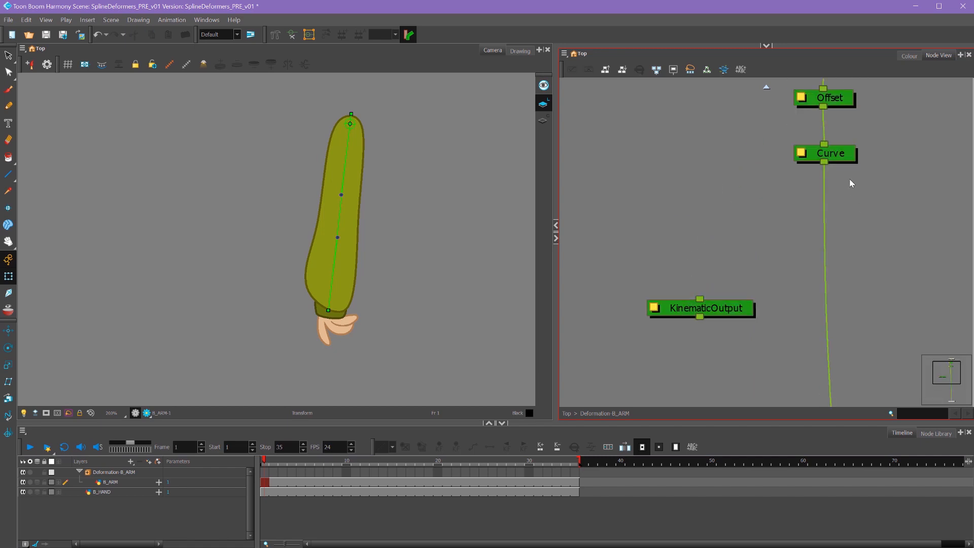
drag(824, 162, 824, 163)
drag(796, 225, 700, 299)
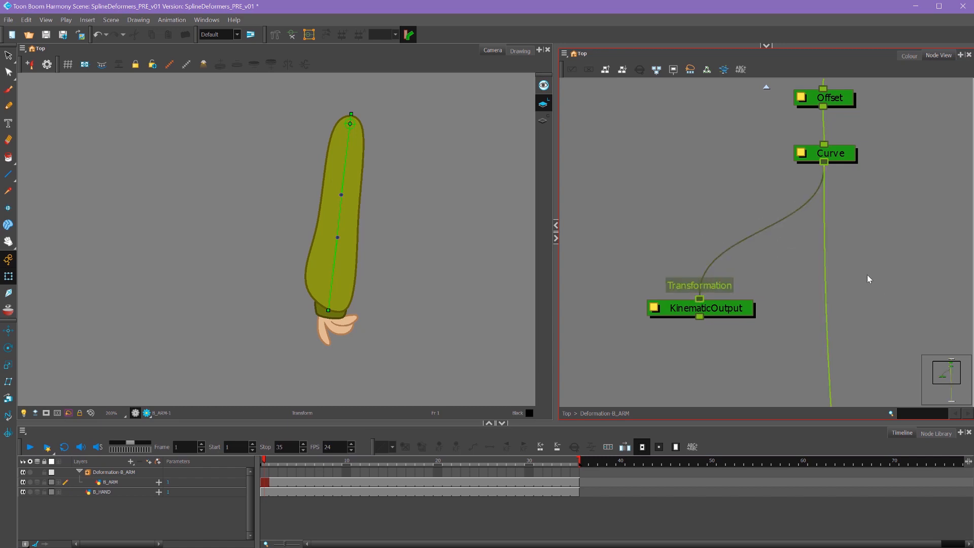
Connect the KinematicOutput node to a new port on the group's Multi-Port-Out node
scroll(858, 252, down, 3)
drag(806, 202, 776, 110)
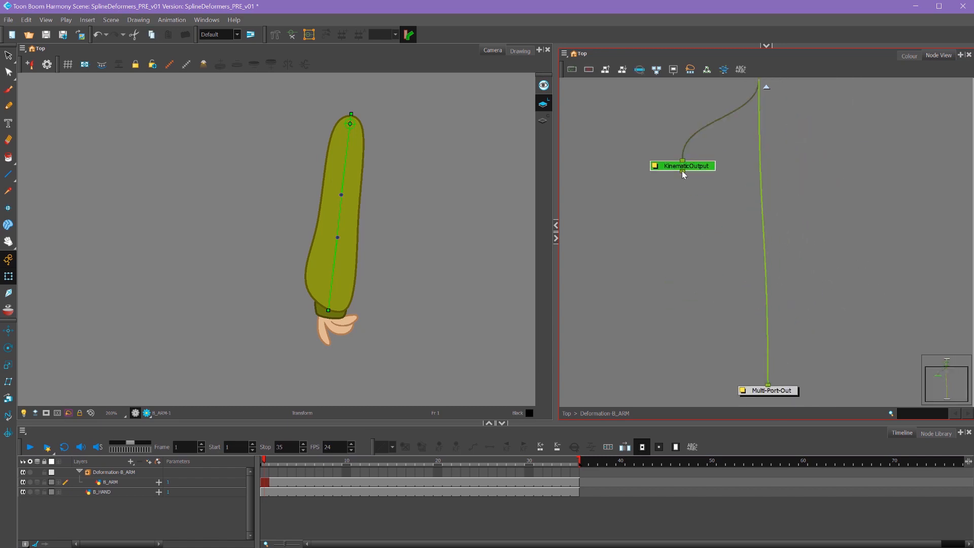
drag(682, 171, 757, 384)
drag(774, 392, 728, 306)
scroll(728, 306, up, 2)
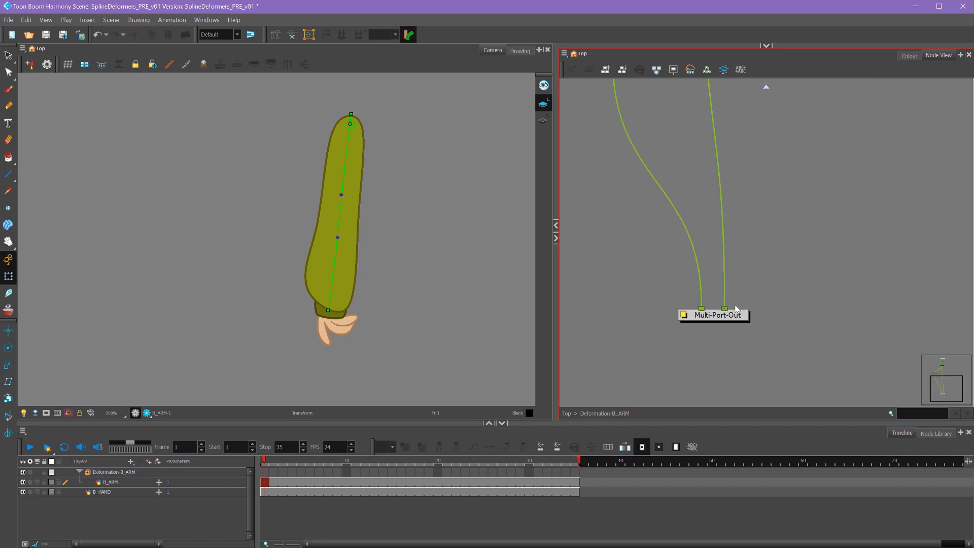
scroll(742, 220, down, 1)
scroll(741, 224, down, 2)
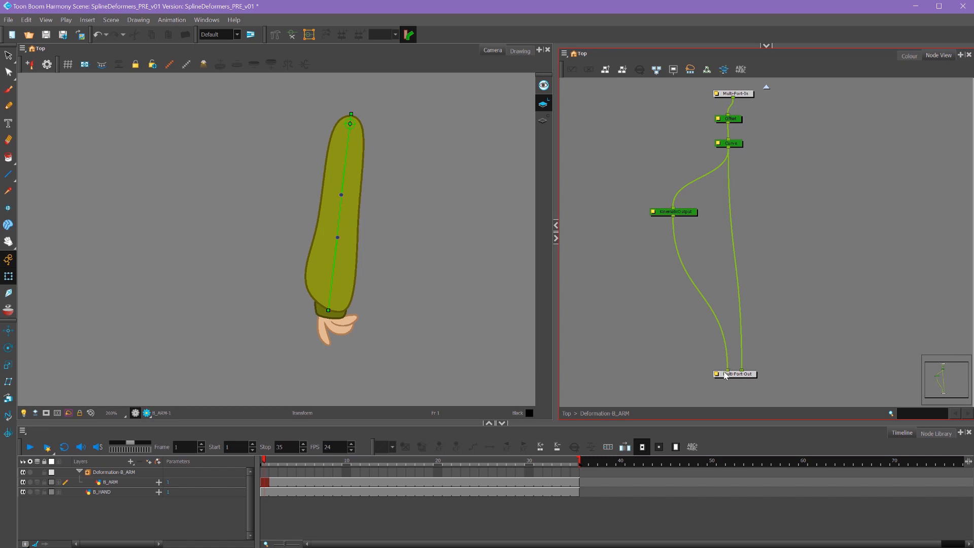
Back at the top level, add a parent peg to the B_HAND layer and place its pivot at the wrist
click(766, 88)
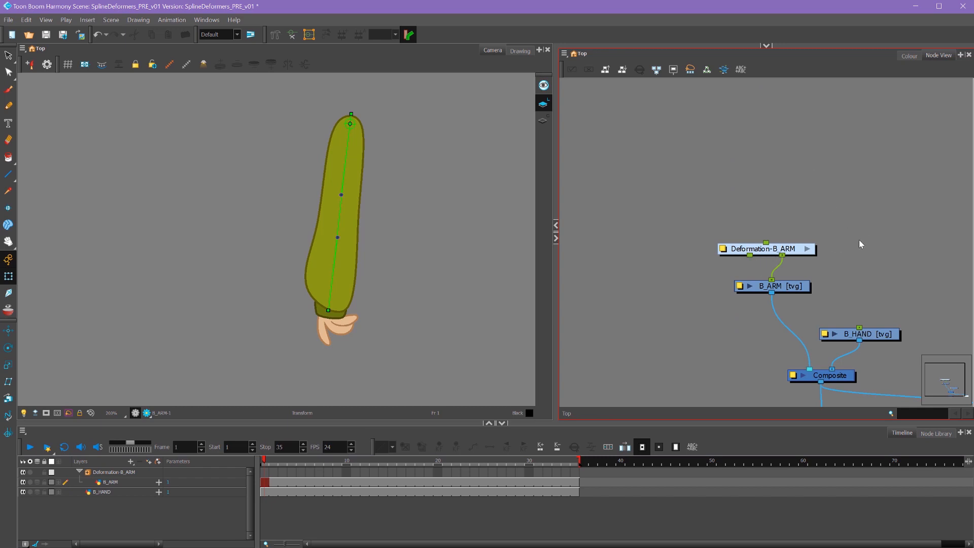
drag(863, 254, 806, 214)
click(824, 283)
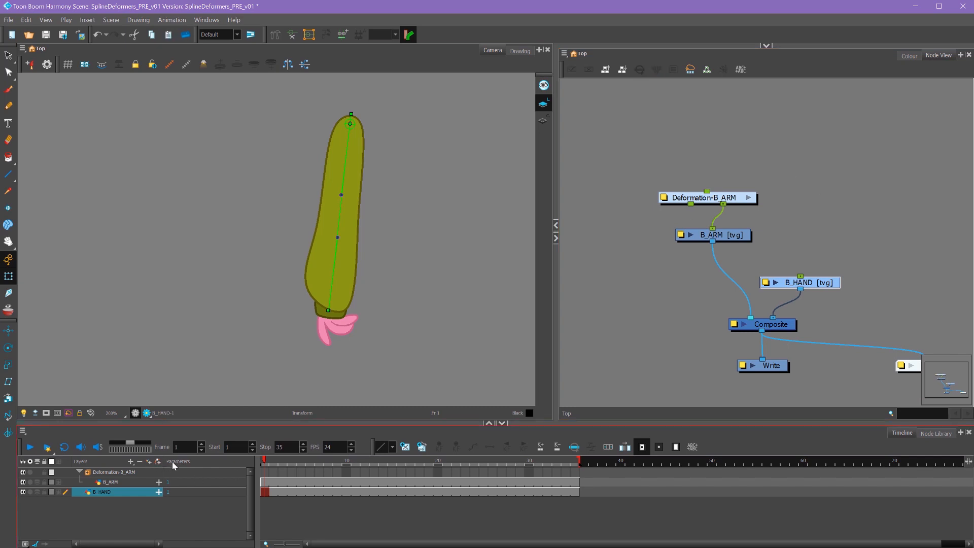
click(157, 461)
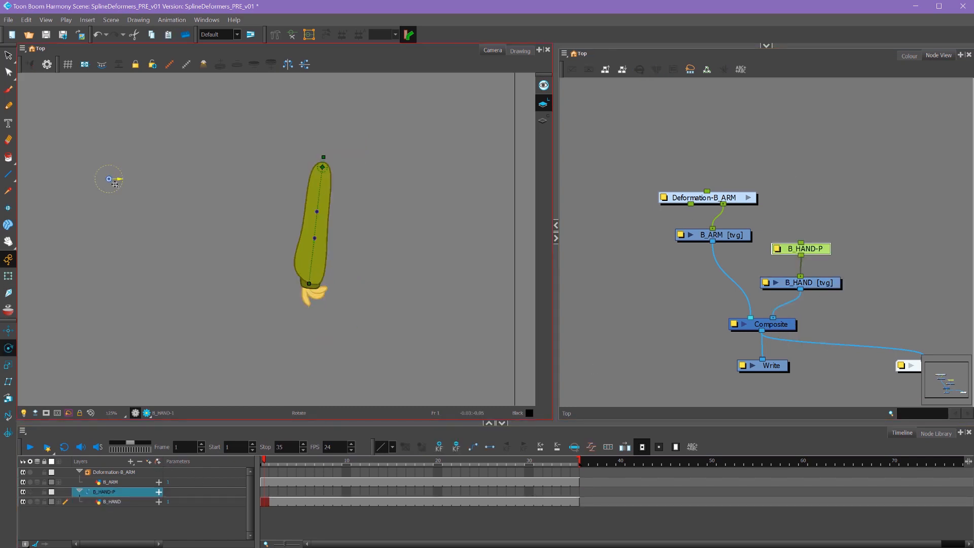
drag(118, 182, 309, 285)
Connect the kinematic output port of the Deformation-B_ARM group to the B_HAND-P peg
click(693, 205)
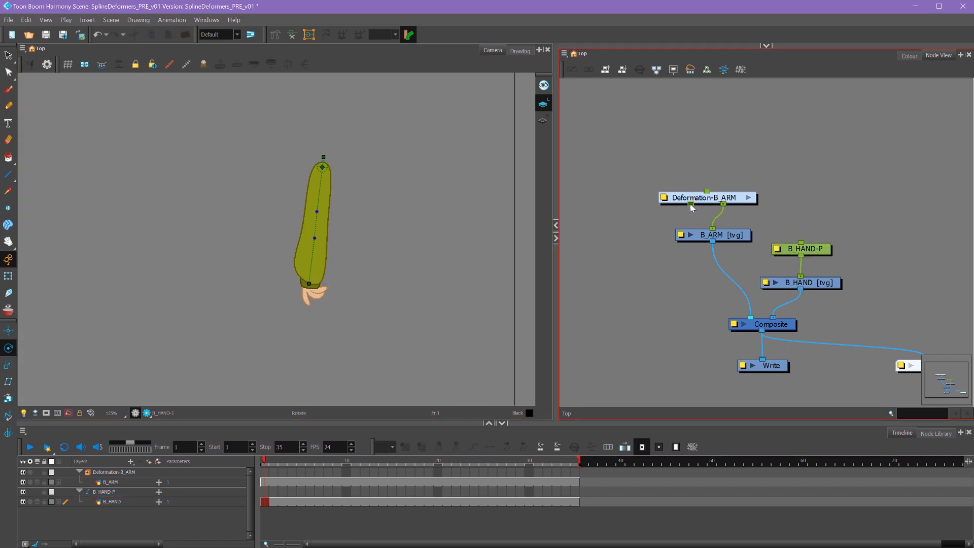
mouse_move(692, 206)
mouse_down()
mouse_move(740, 232)
mouse_move(821, 176)
mouse_move(694, 217)
mouse_up()
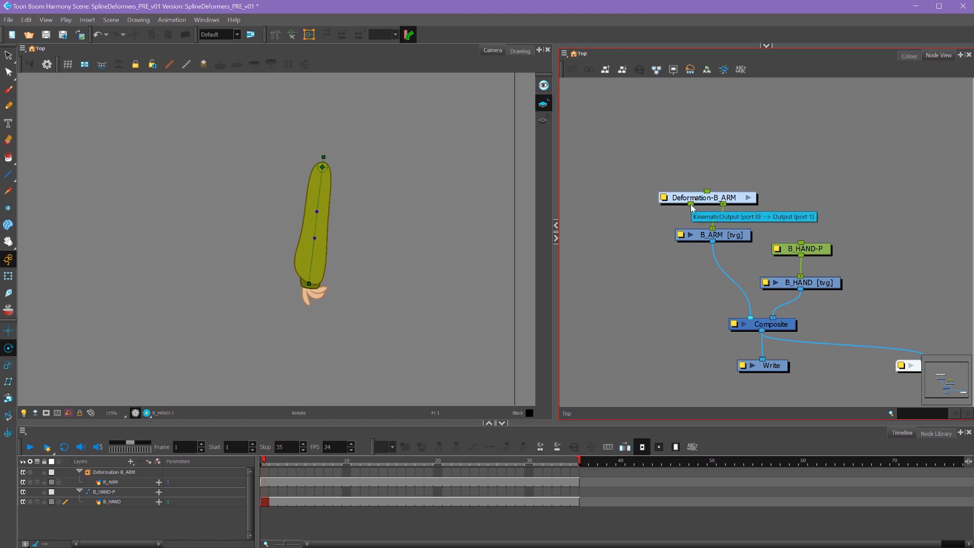
drag(692, 207, 827, 230)
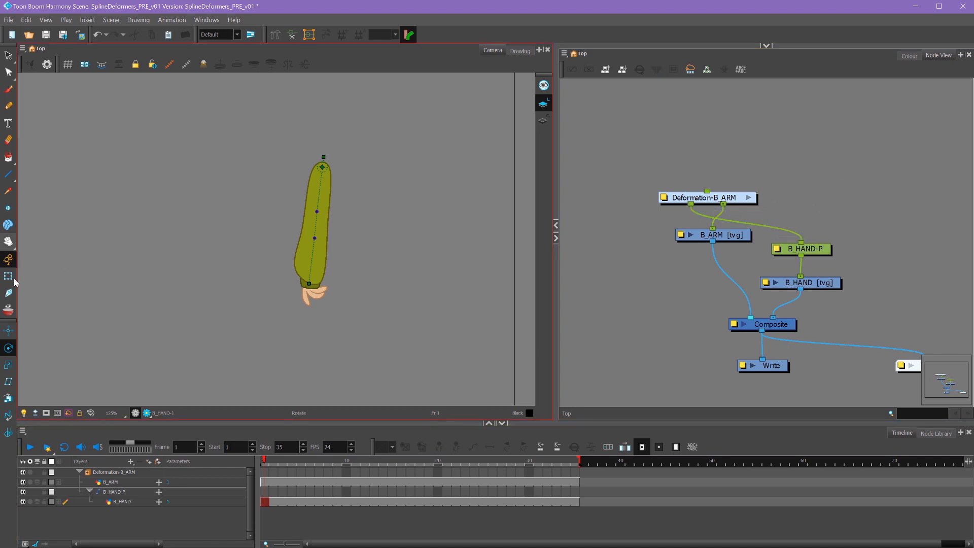
Test the rig by bending the arm from the wrist, undo the bend, and reposition the whole arm from the shoulder
key(shift+t)
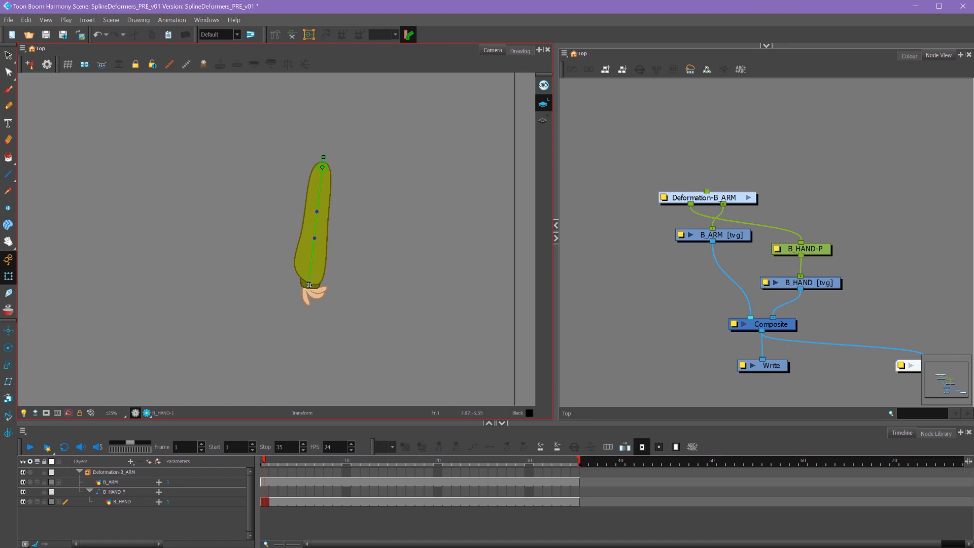
drag(309, 284, 240, 241)
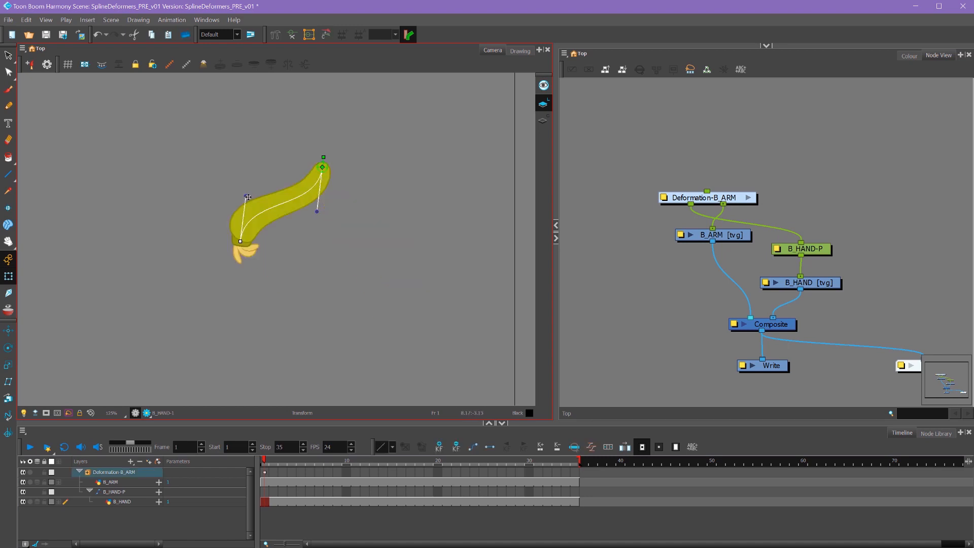
drag(248, 197, 298, 283)
key(ctrl+z)
key(ctrl+z)
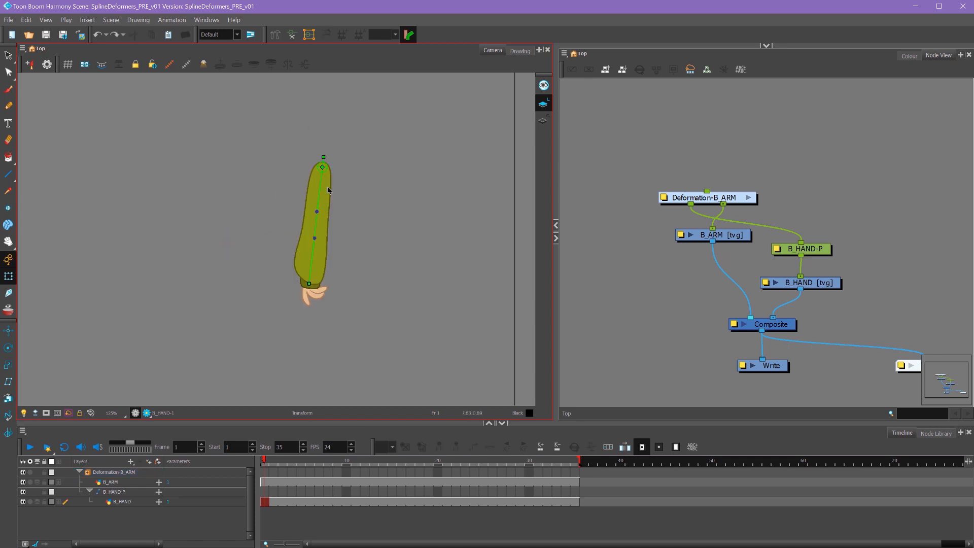
mouse_move(322, 168)
mouse_down()
mouse_move(392, 182)
mouse_move(335, 198)
mouse_move(323, 164)
mouse_move(330, 157)
mouse_move(349, 173)
mouse_move(324, 150)
mouse_move(355, 172)
mouse_move(340, 160)
mouse_up()
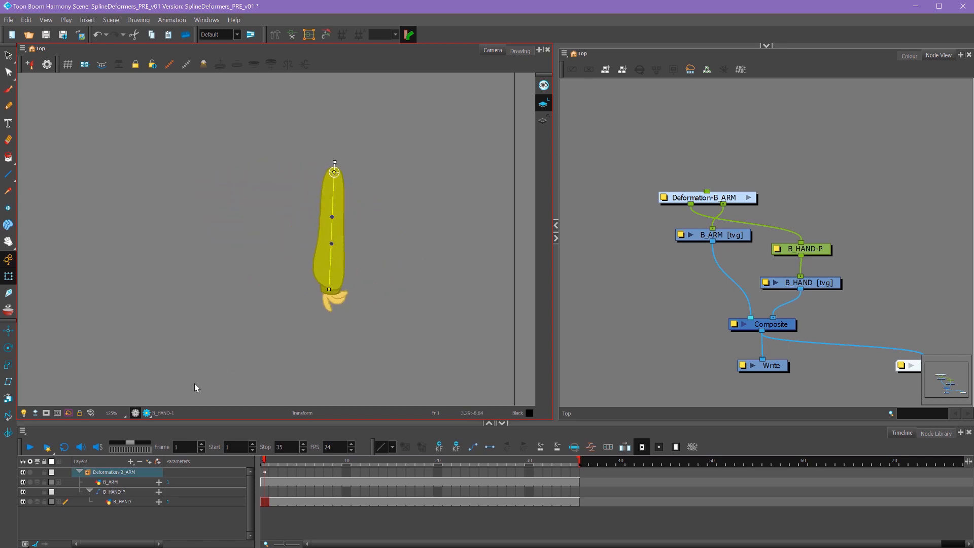
Add a parent peg to the Deformation-B_ARM layer and place the peg's pivot at the shoulder
click(122, 473)
click(156, 463)
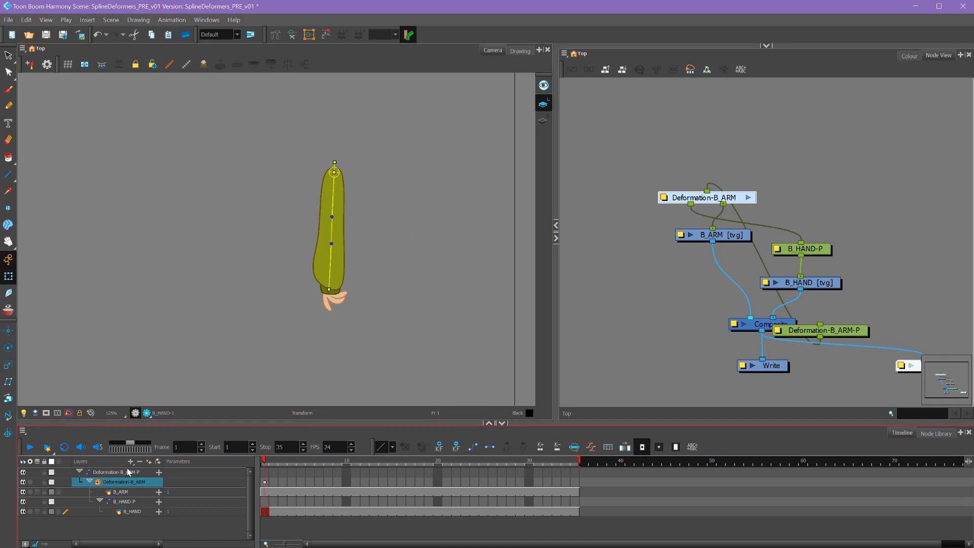
click(9, 348)
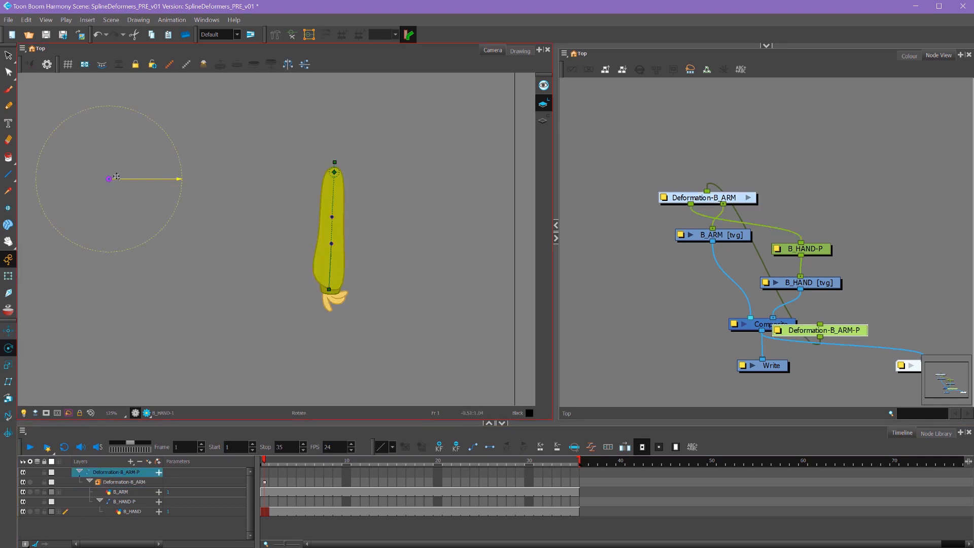
drag(109, 179, 333, 172)
Try scaling the whole arm from its parent peg, and bend the arm by pulling its wrist point
click(9, 365)
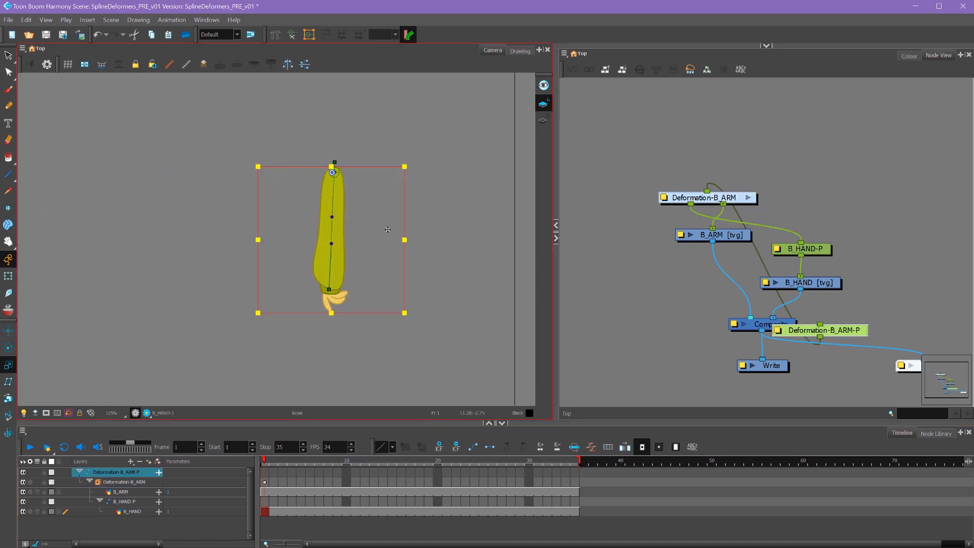
drag(388, 230, 337, 206)
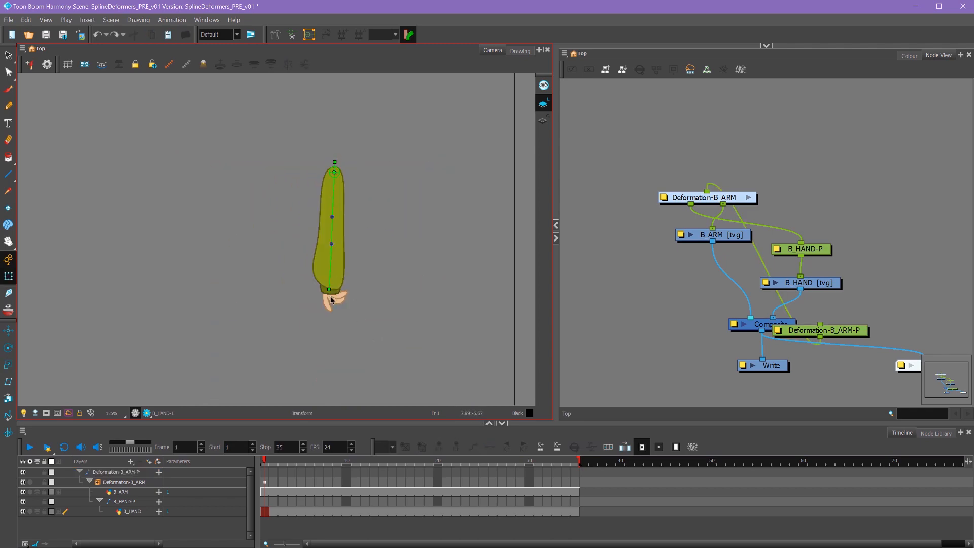
drag(329, 290, 366, 291)
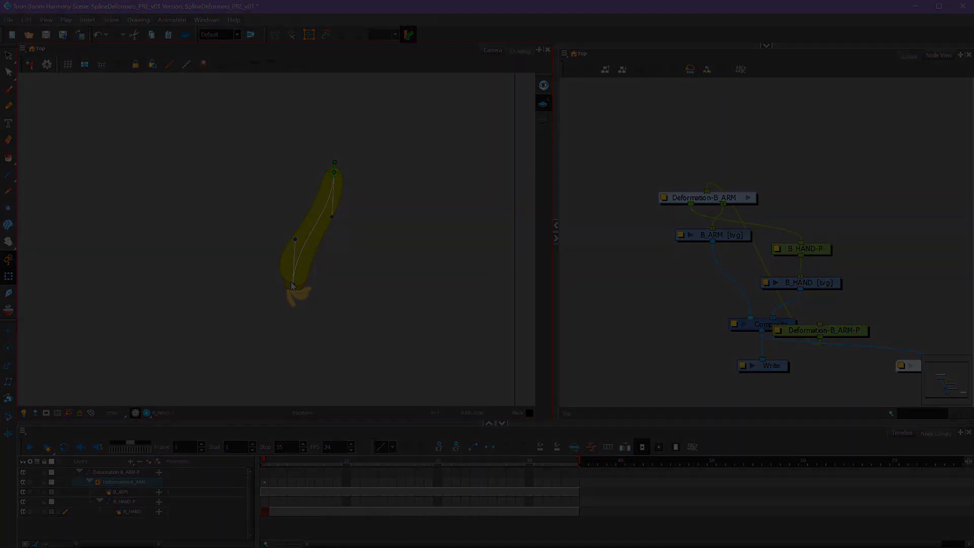